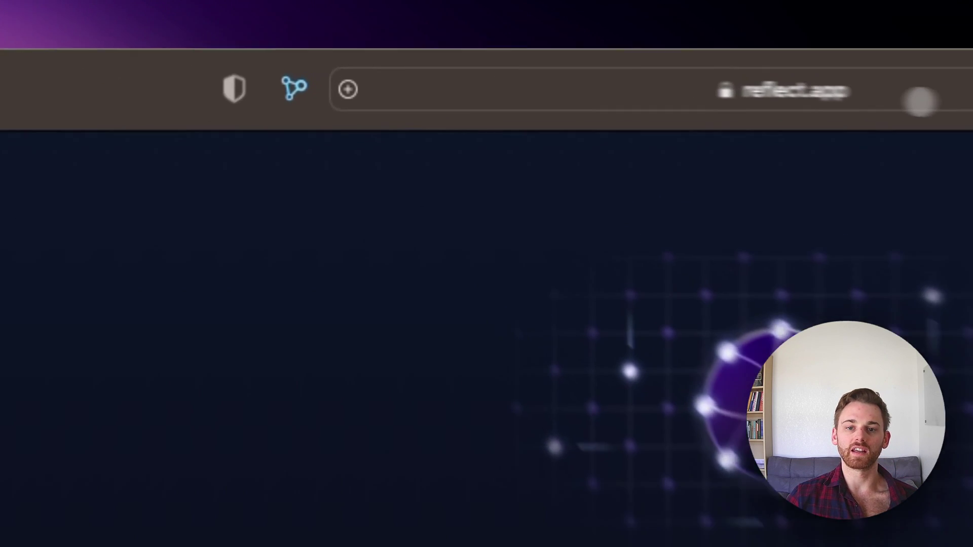
- Reload the reflect.app/tasks-beta page from Safari's address bar
click(506, 77)
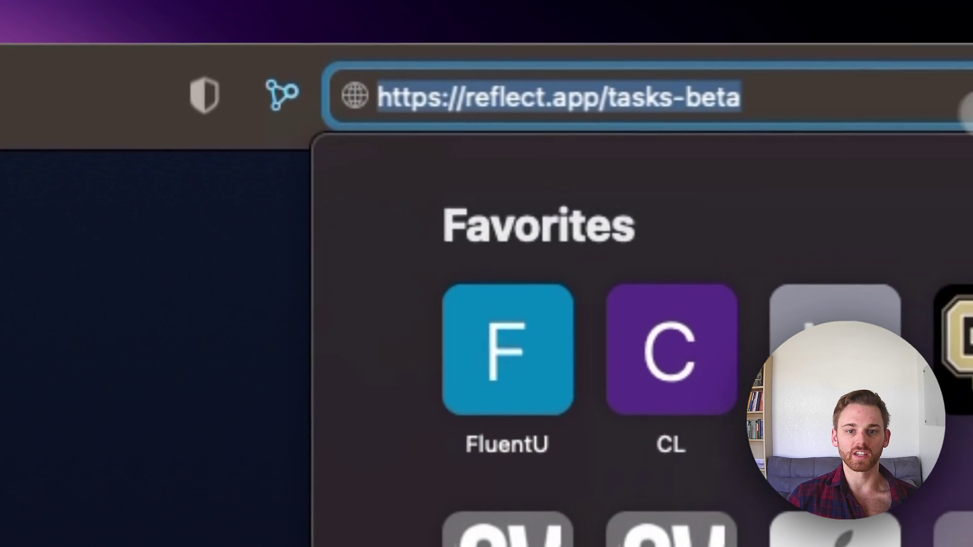
drag(811, 104, 472, 113)
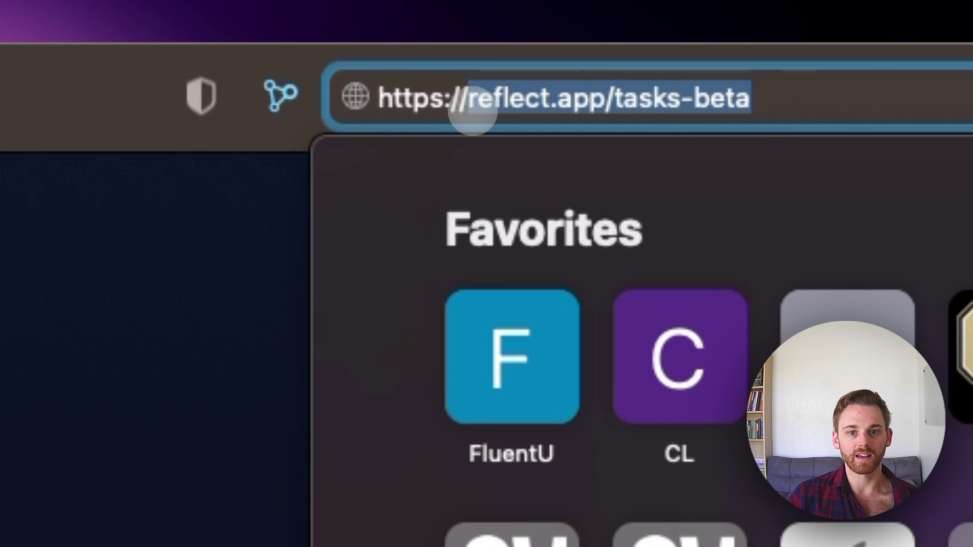
key(Return)
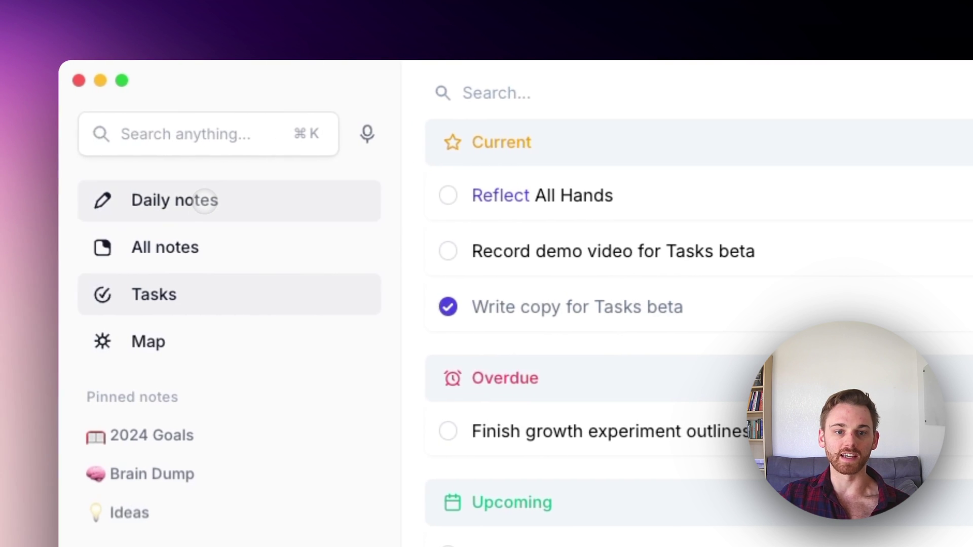
- Switch back and forth between Daily notes and Tasks, ending on the January 29th daily note
click(194, 195)
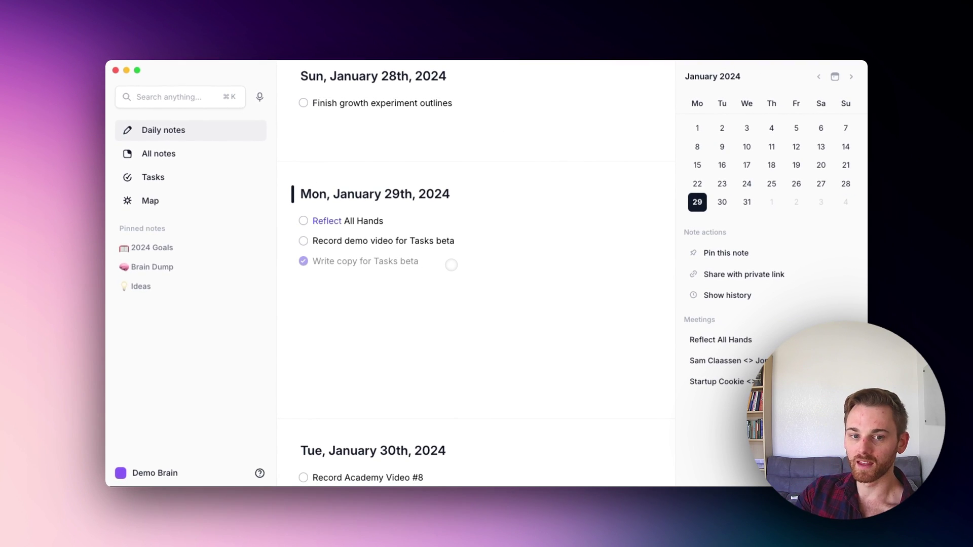
scroll(451, 265, down, 2)
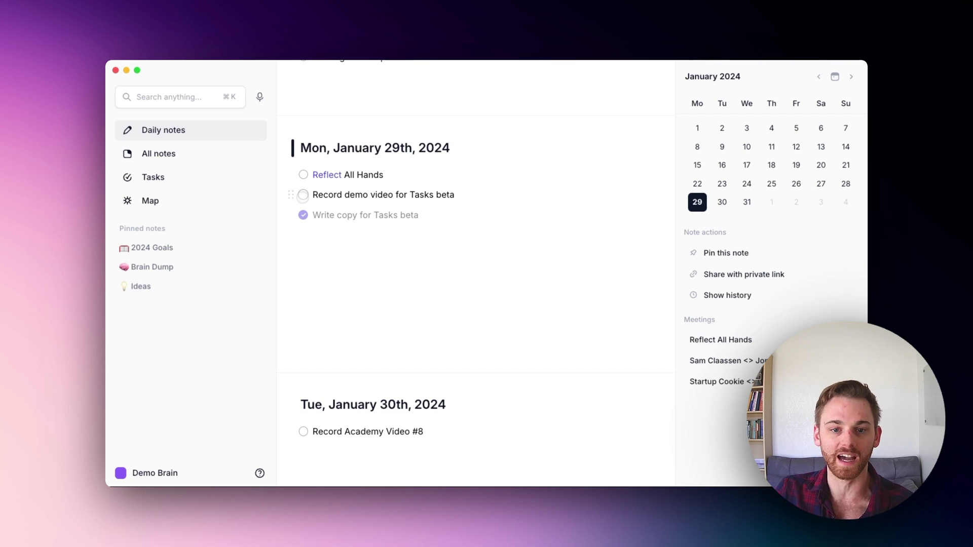
scroll(362, 200, down, 2)
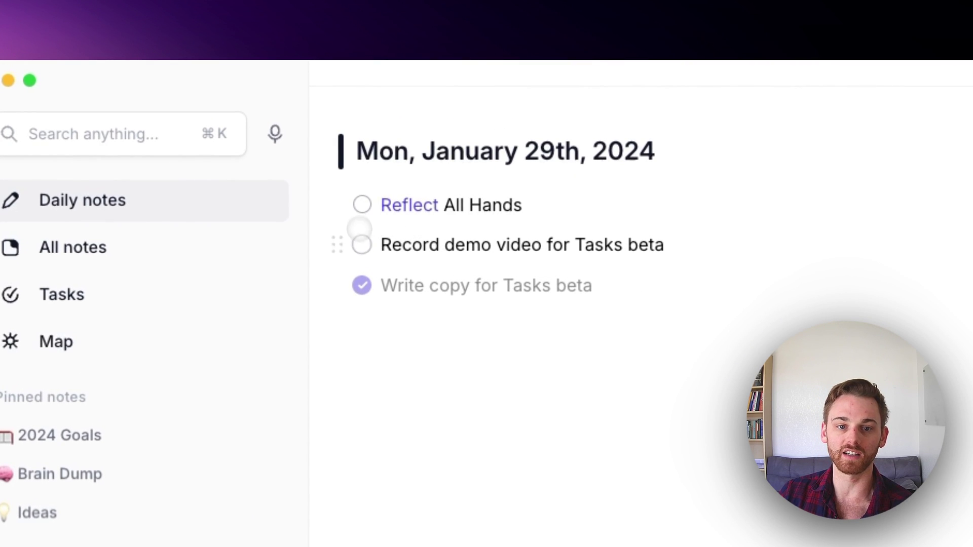
click(184, 289)
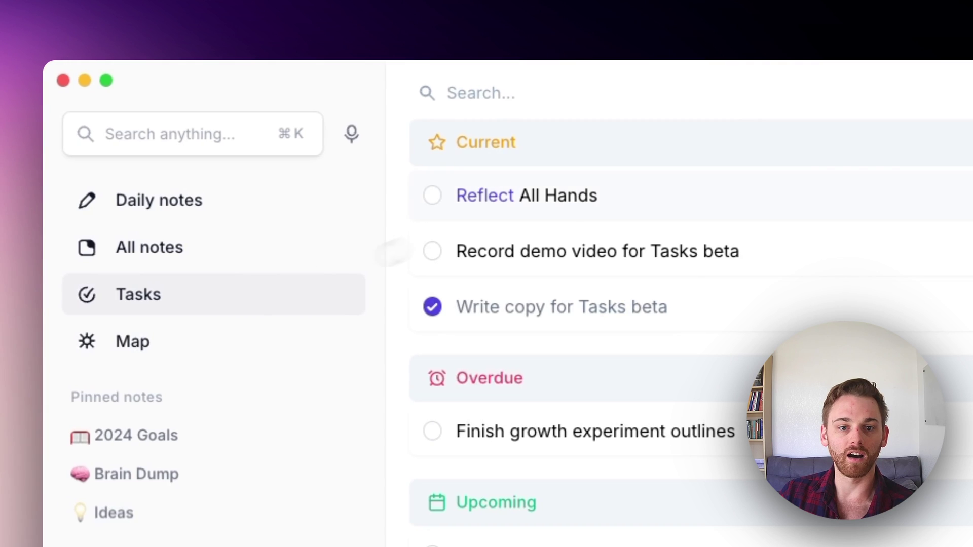
click(193, 200)
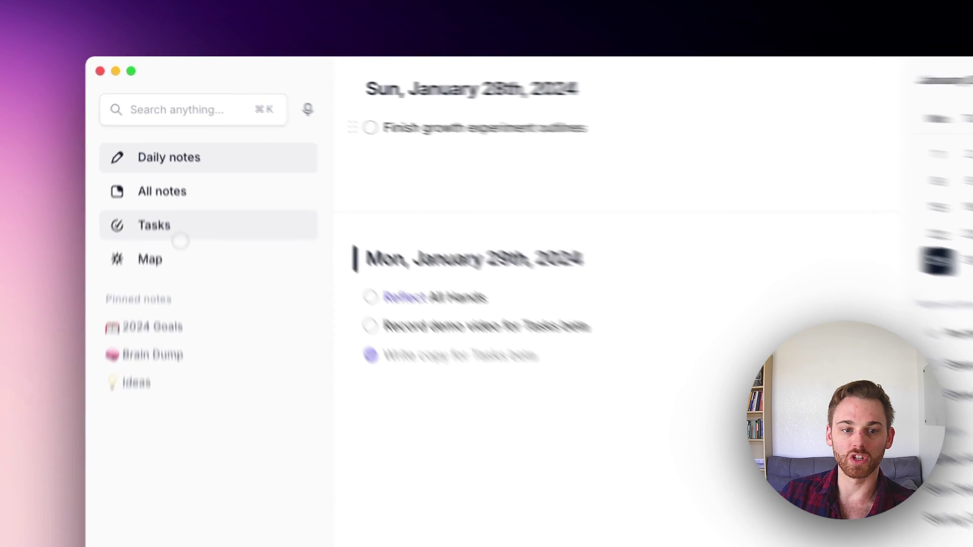
click(178, 234)
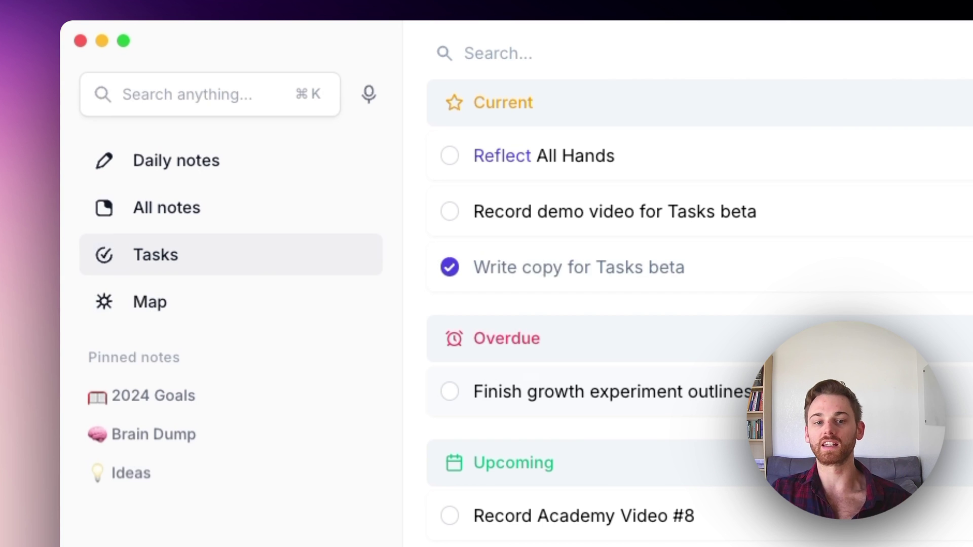
click(251, 168)
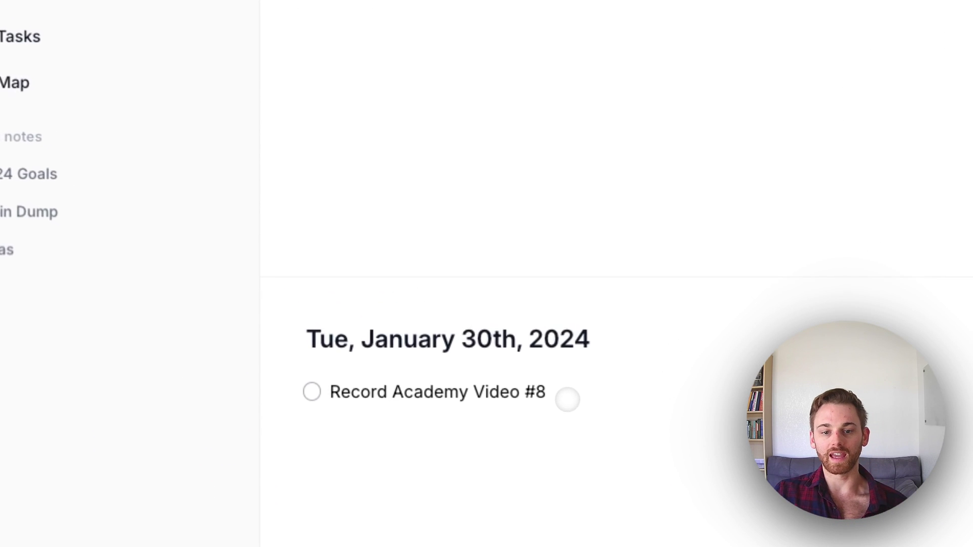
click(152, 99)
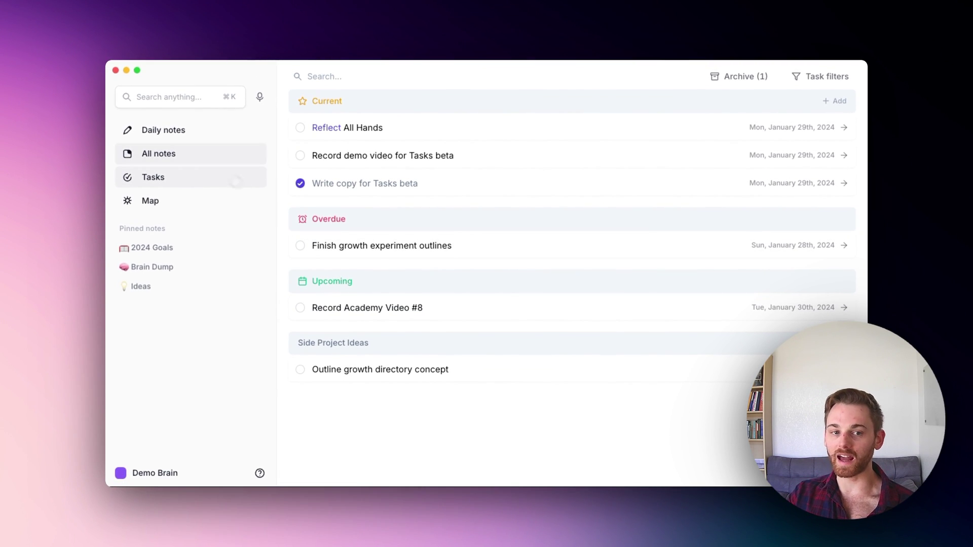
click(180, 131)
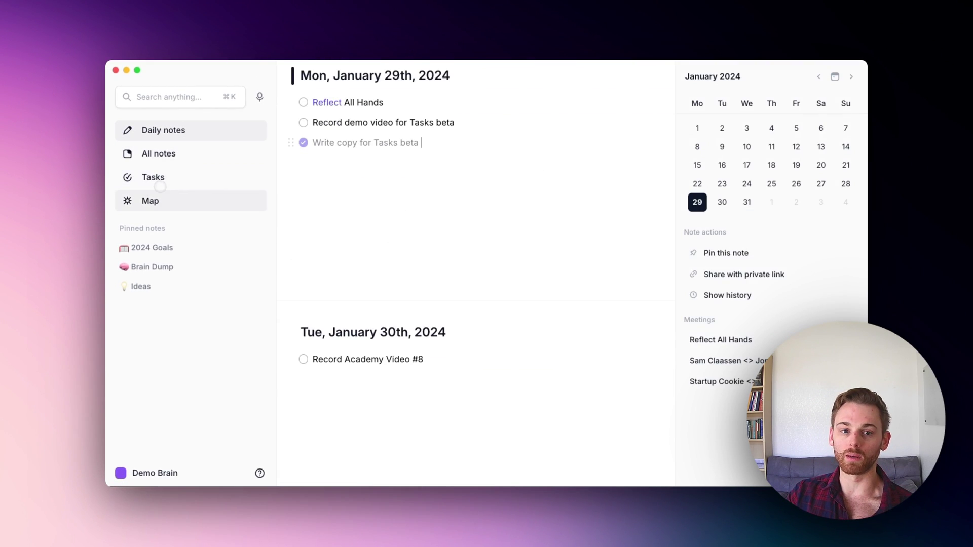
click(192, 180)
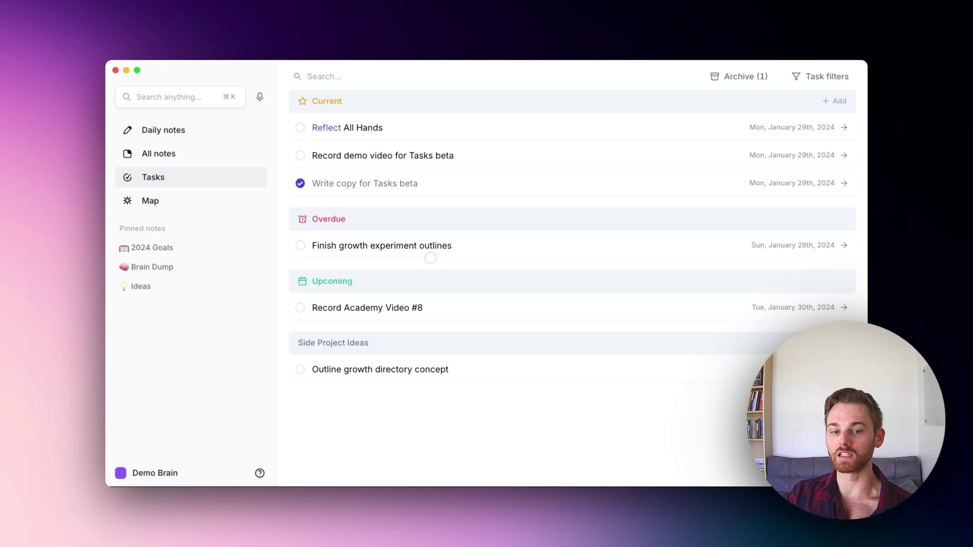
click(485, 183)
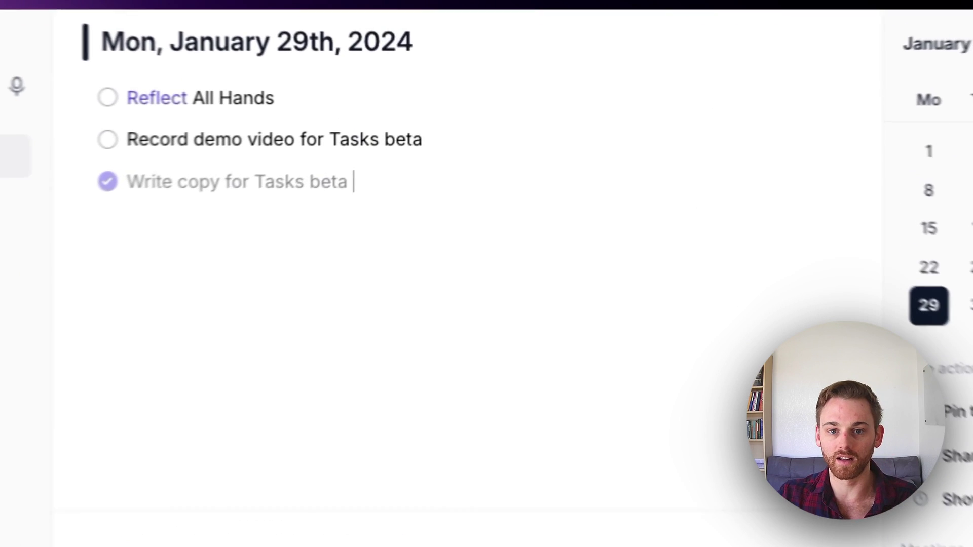
- Insert a new task row with /task below the last task, reading 'Checkbox item'
key(Return)
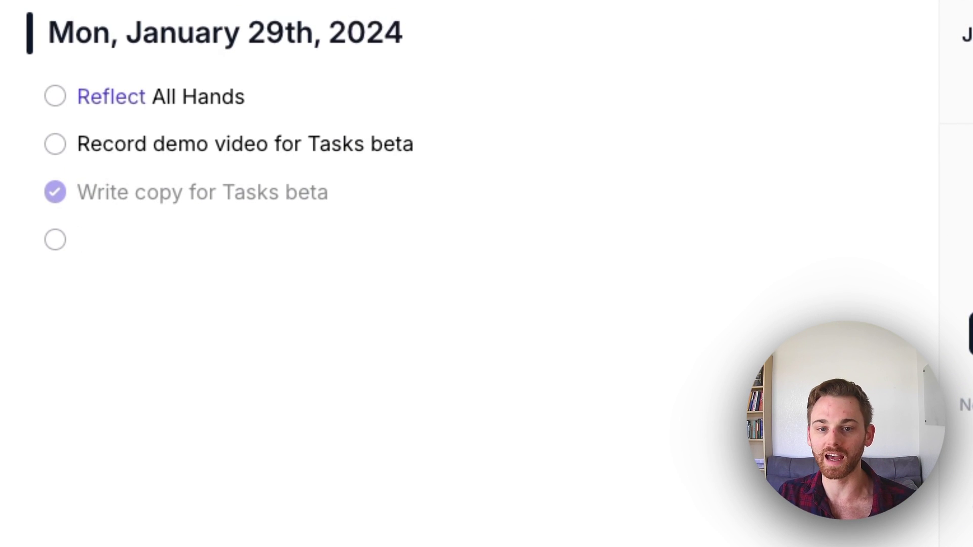
key(BackSpace)
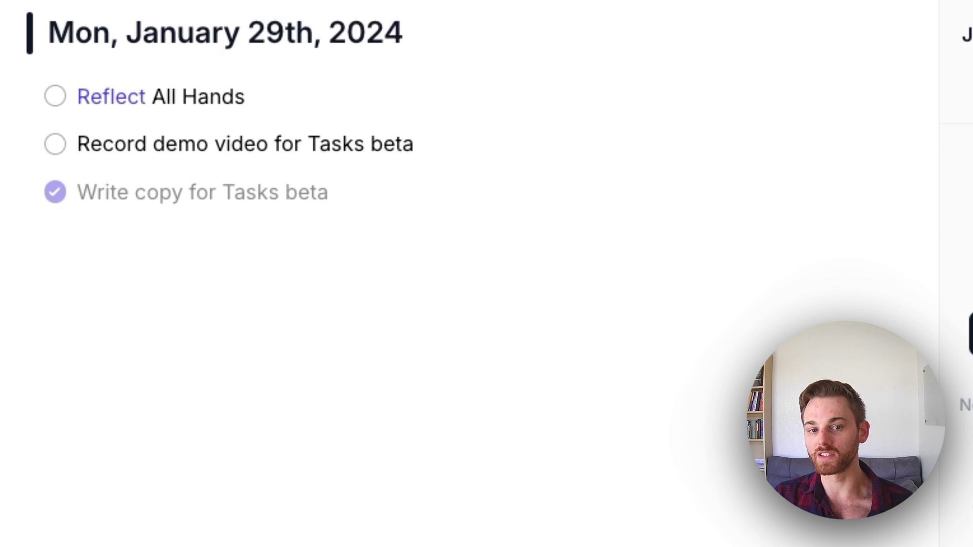
text(/)
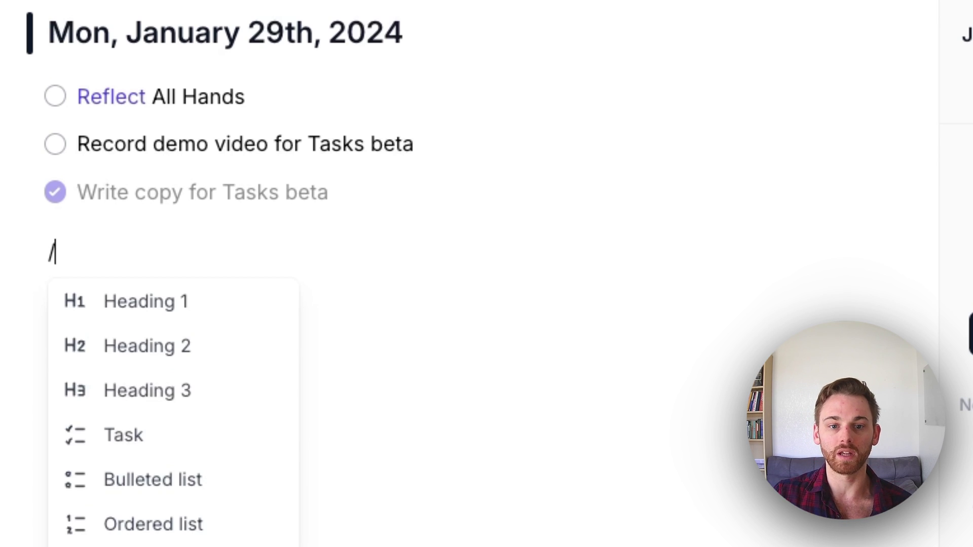
text(tas)
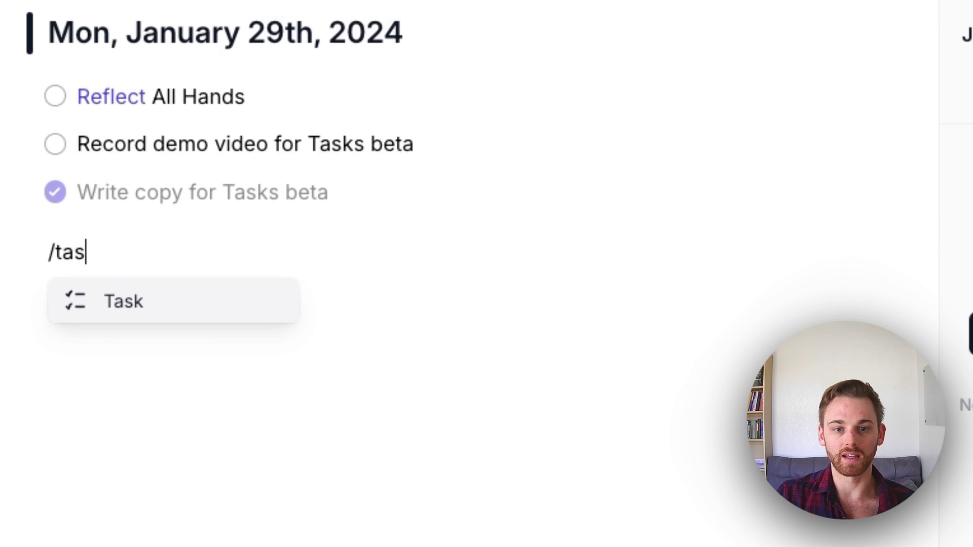
key(Return)
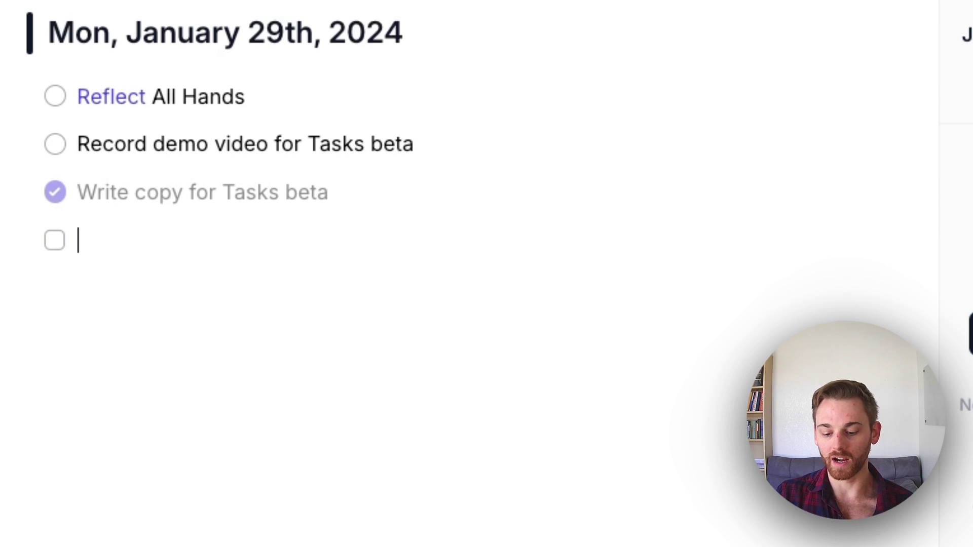
text(Checkbox item)
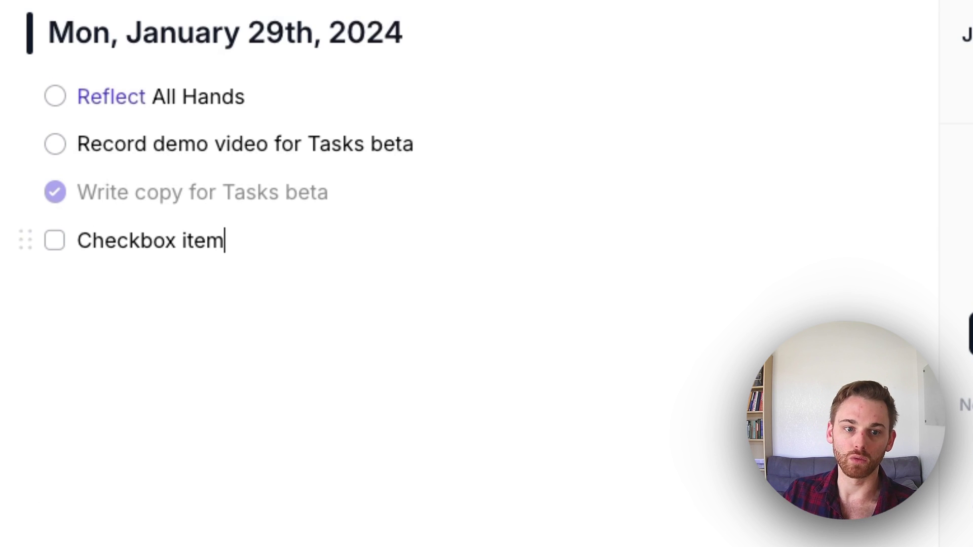
- Check the Tasks page, then make 'Checkbox item' a task and mark it done
click(32, 276)
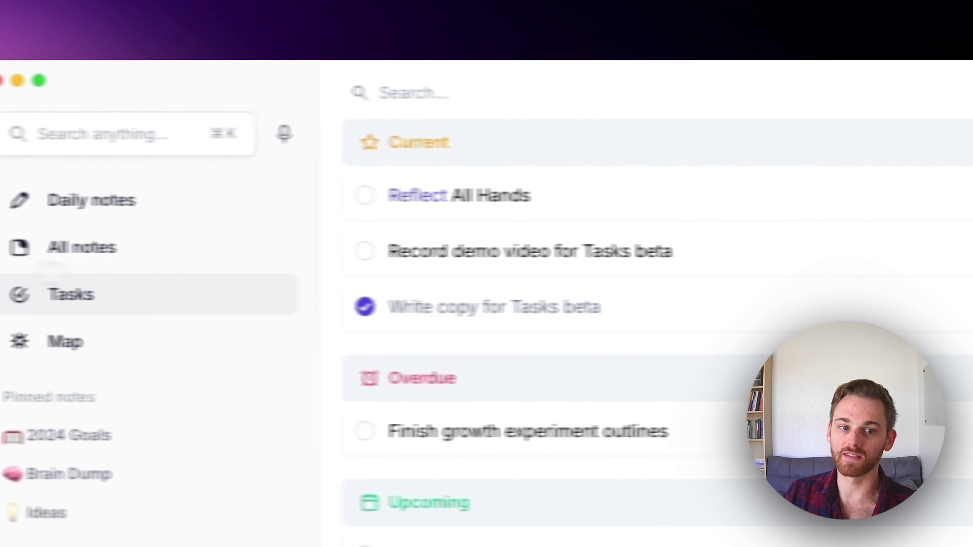
click(66, 213)
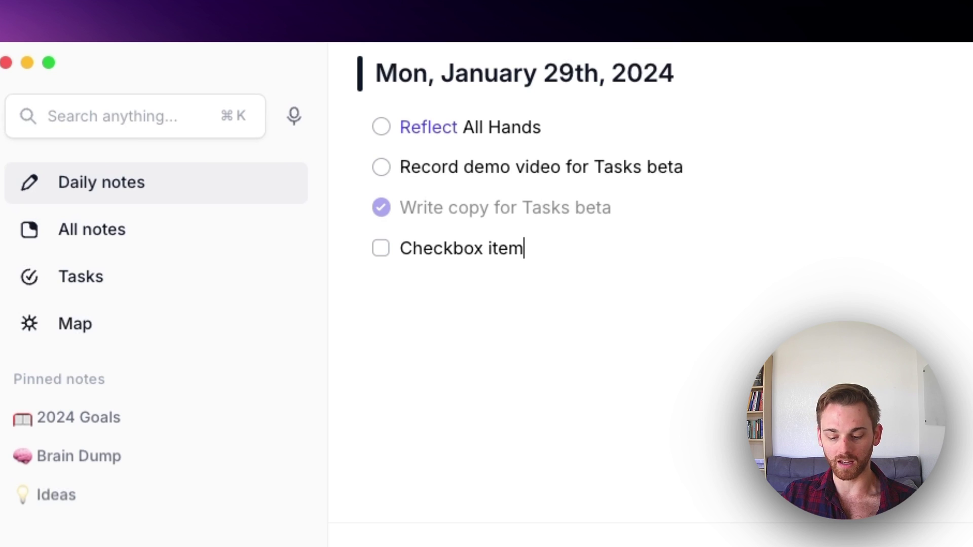
key(alt)
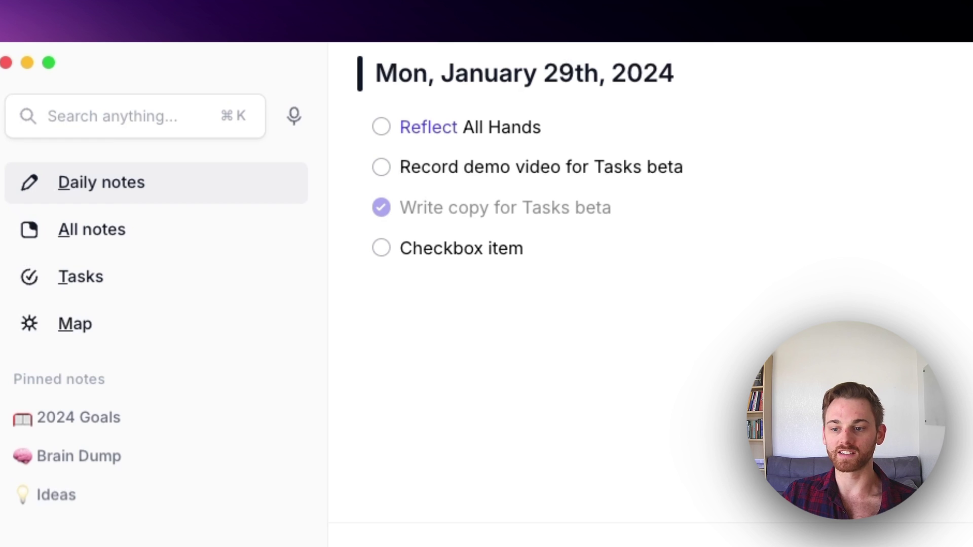
key(super+Return)
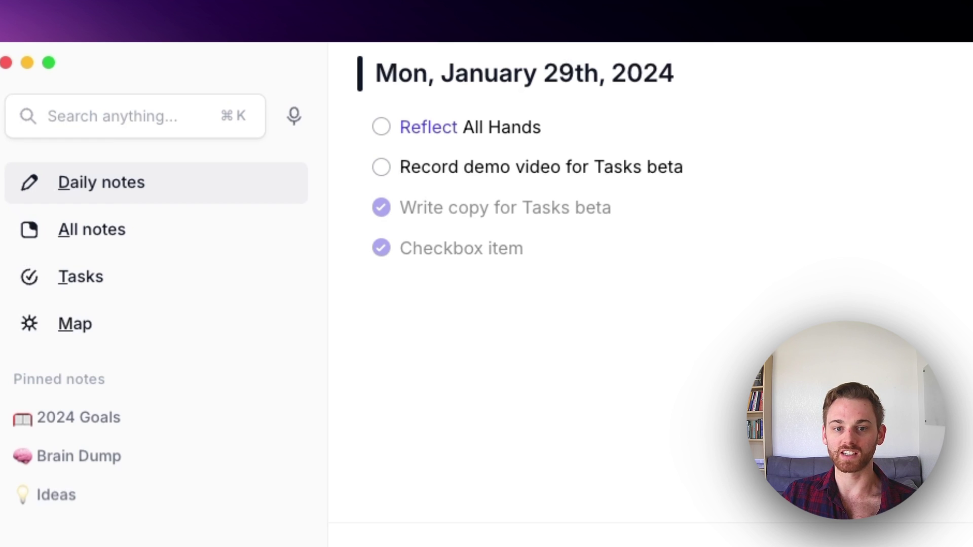
- Delete the 'Checkbox item' text, leaving an empty line below the tasks
triple_click(542, 252)
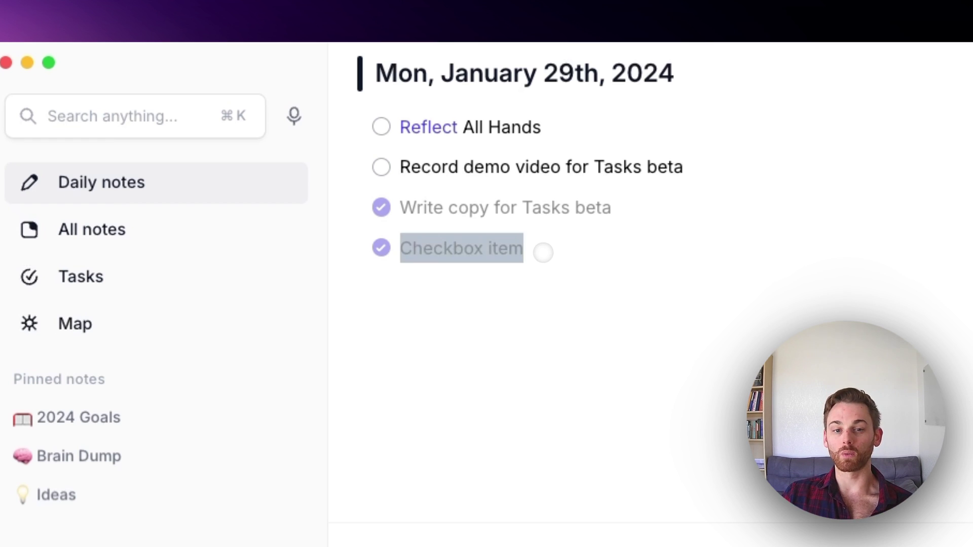
key(BackSpace)
key(BackSpace)
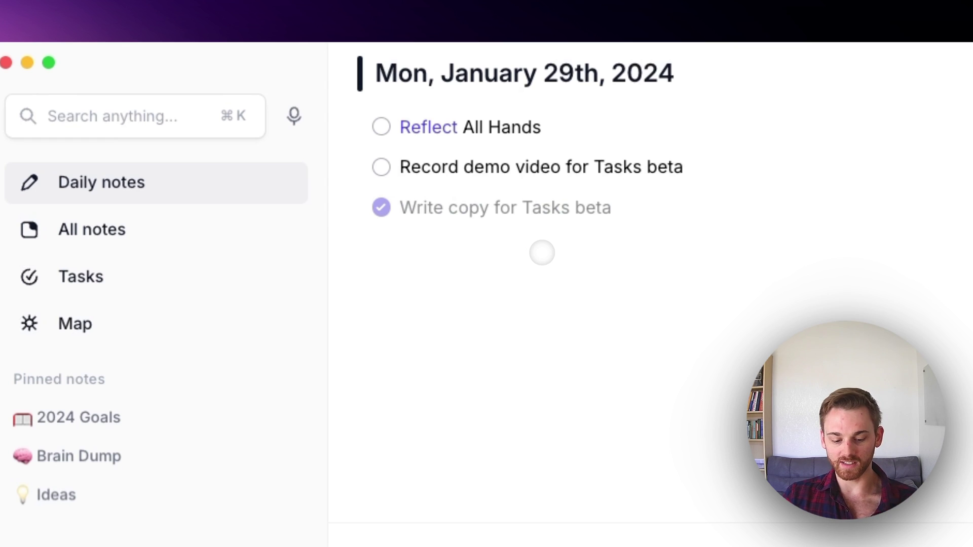
click(542, 252)
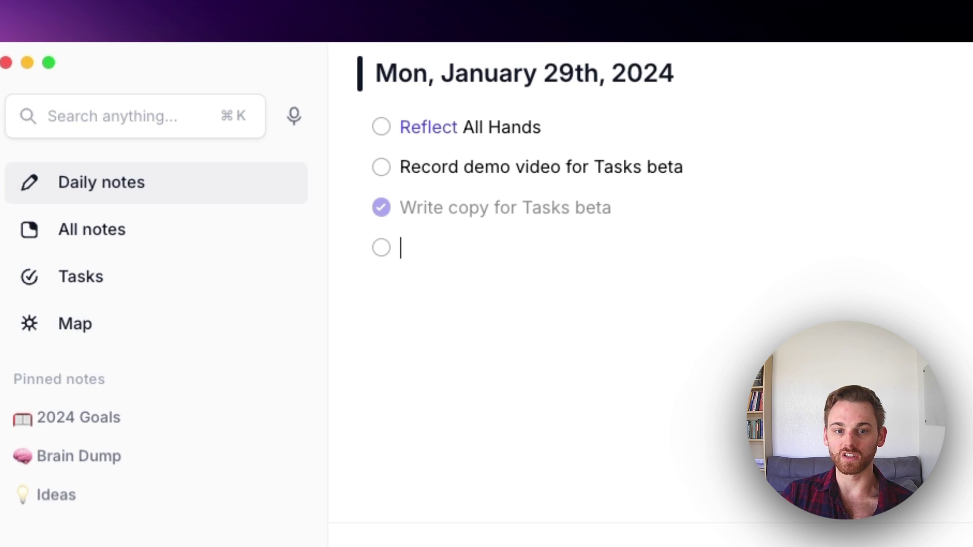
- Remove the empty checkbox and move 'Write copy for Tasks beta' above the demo task
key(BackSpace)
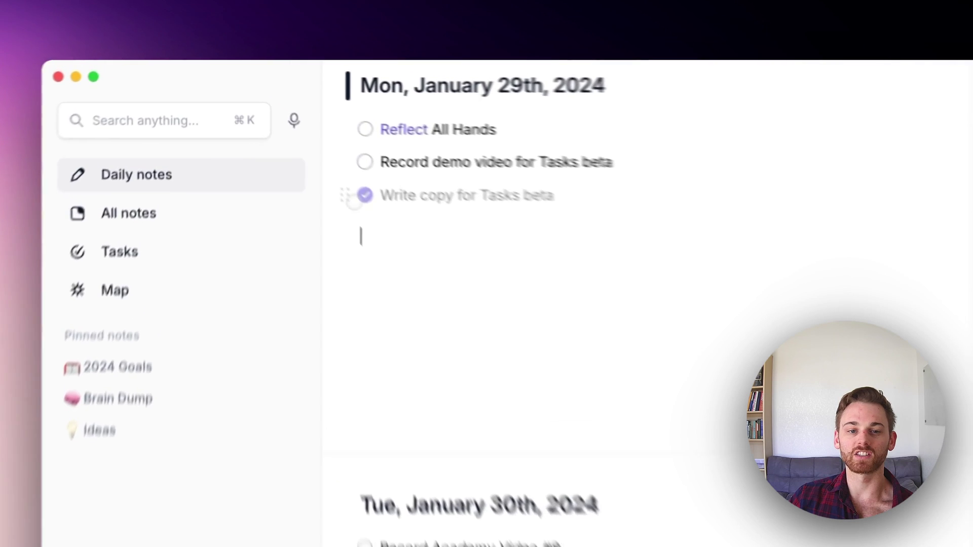
drag(304, 144, 313, 127)
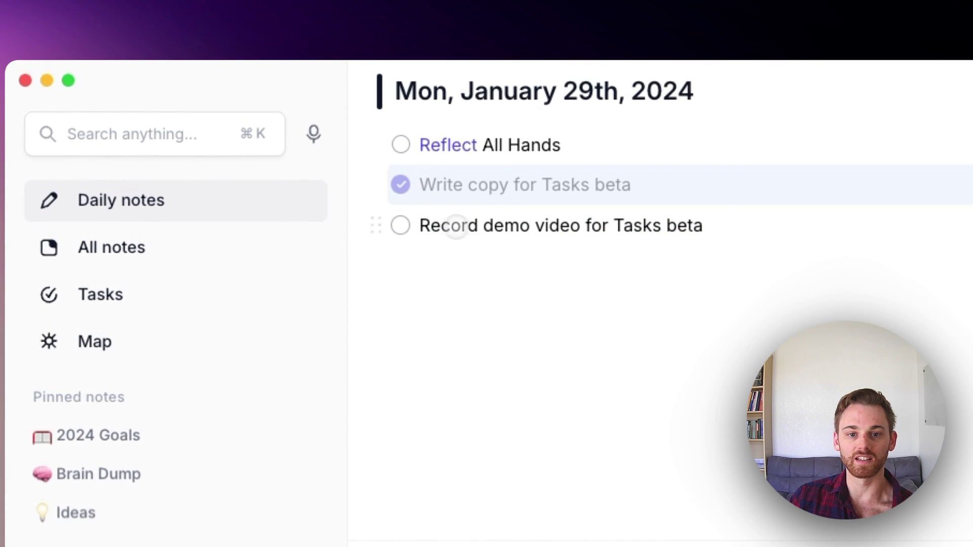
click(477, 228)
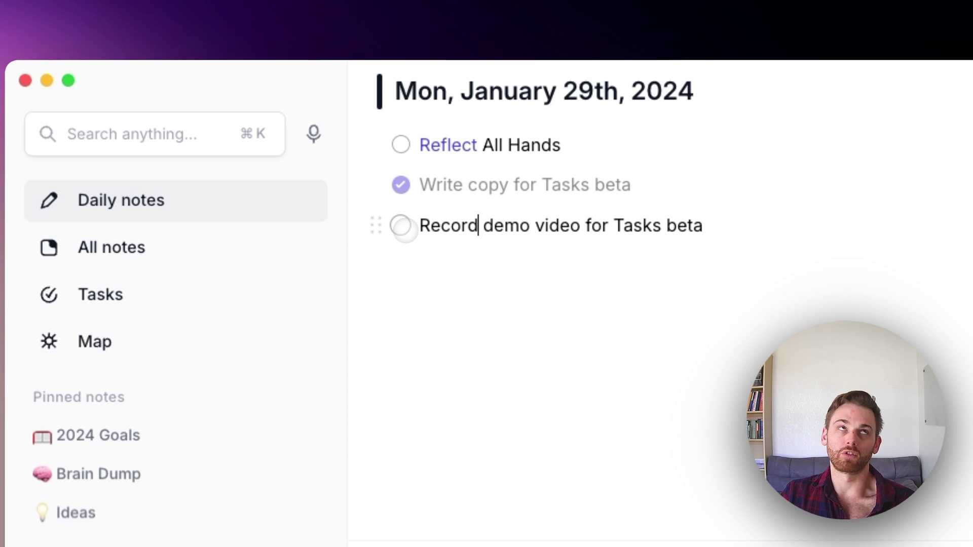
- Move 'Record demo video for Tasks beta' into the January 30th note and verify it on Tasks
drag(375, 226, 442, 403)
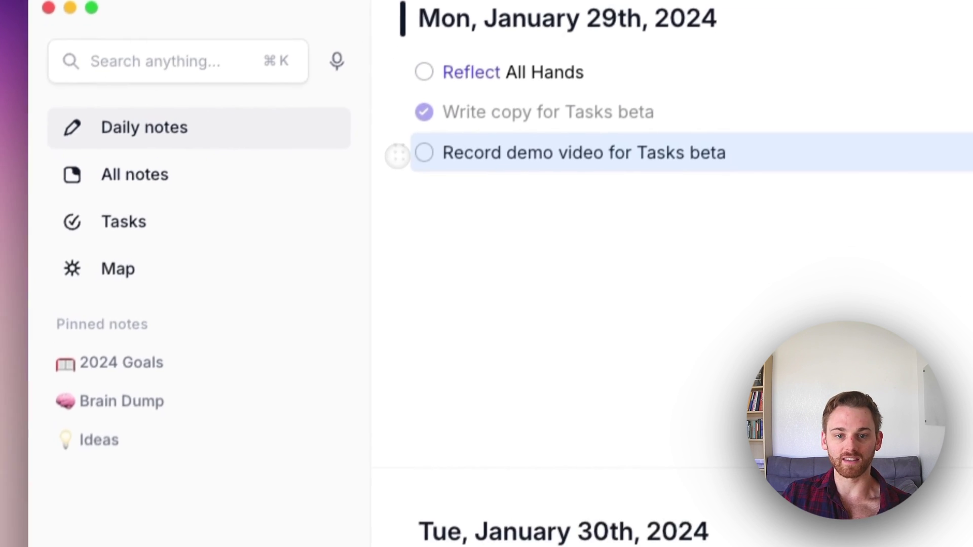
drag(469, 316, 419, 393)
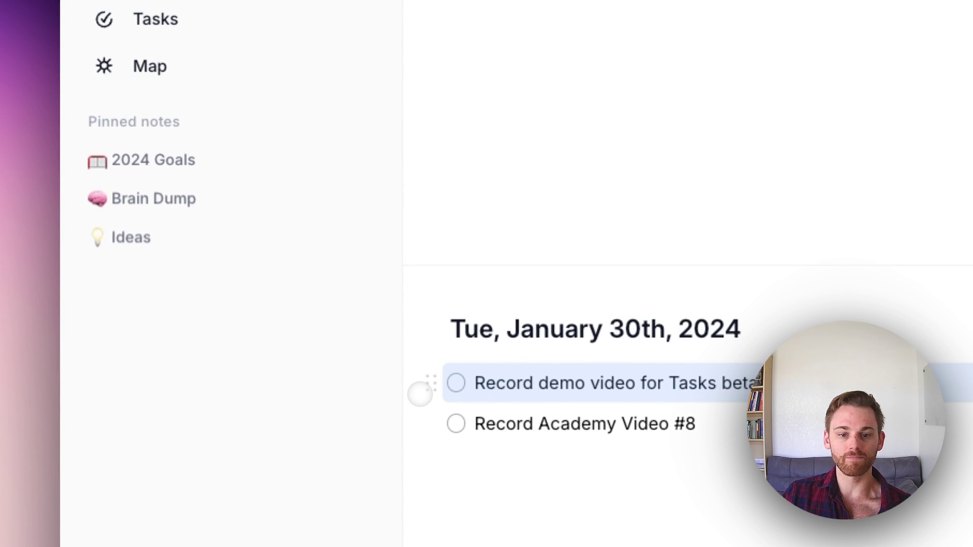
click(162, 19)
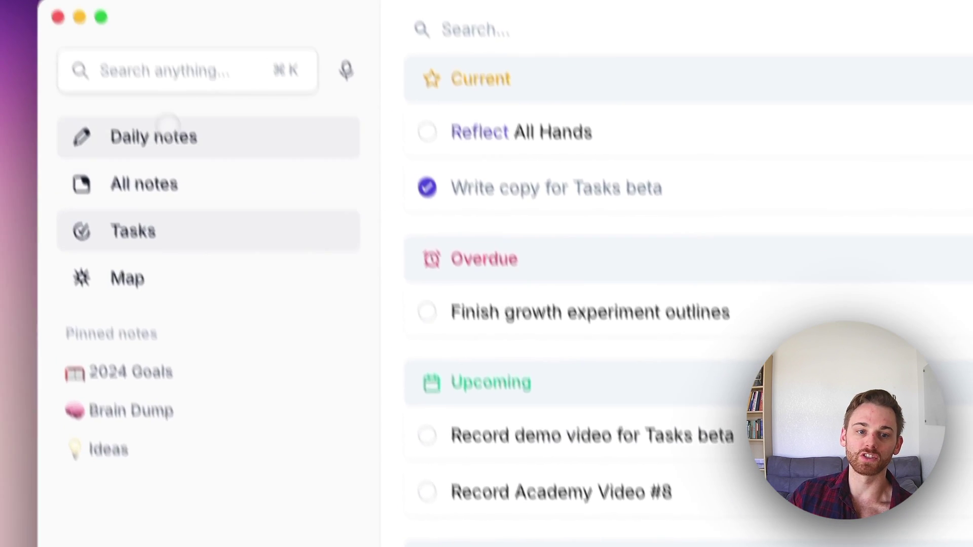
click(170, 125)
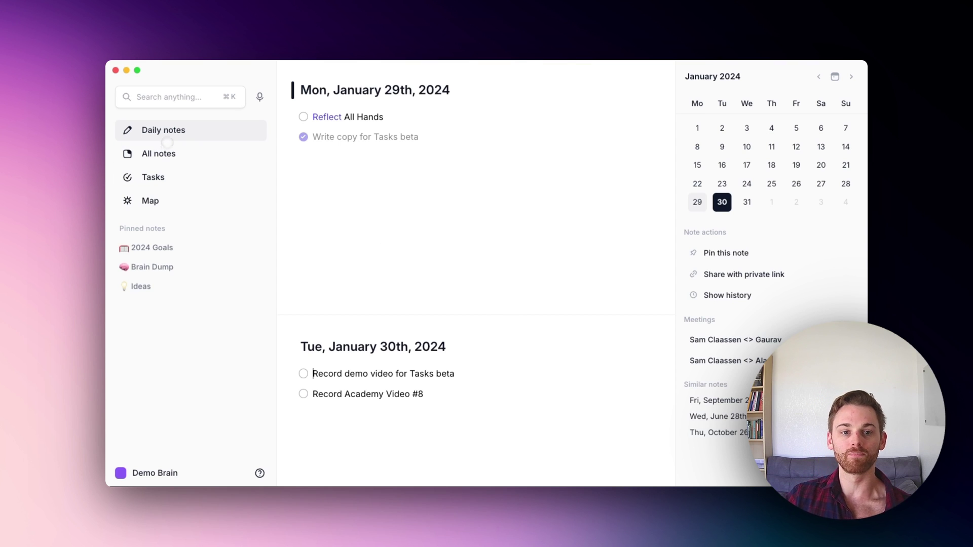
- Open 'Side Project Ideas' from All notes, view its task on Tasks, then reopen the note
click(167, 147)
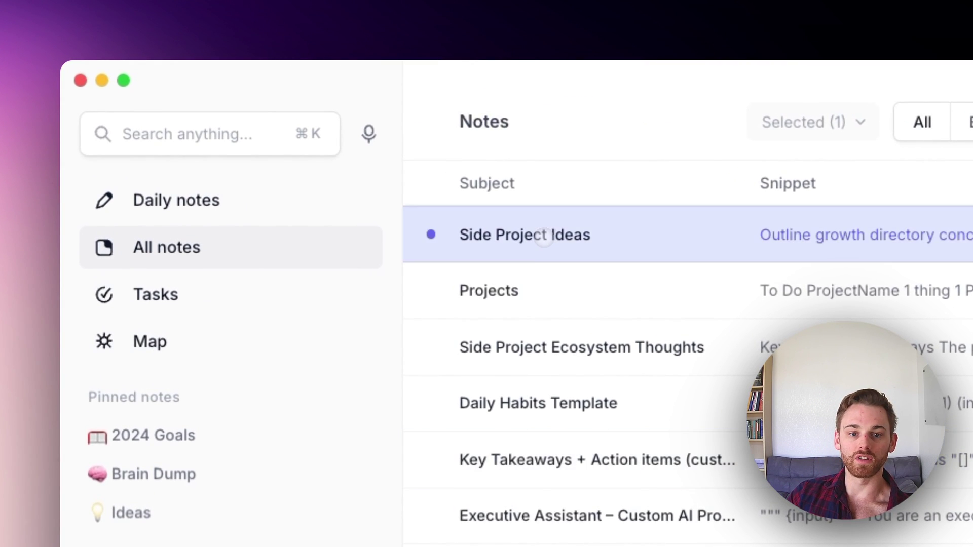
click(544, 238)
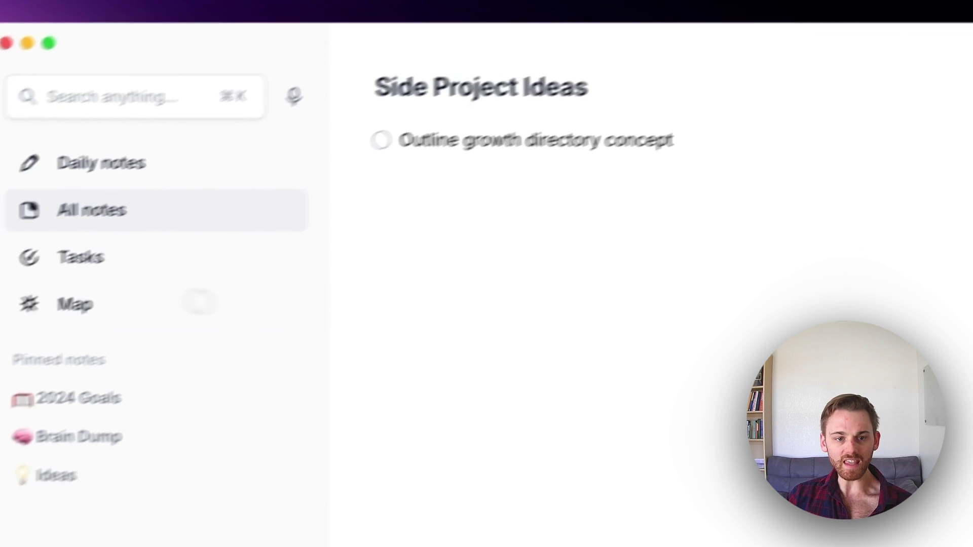
click(2, 295)
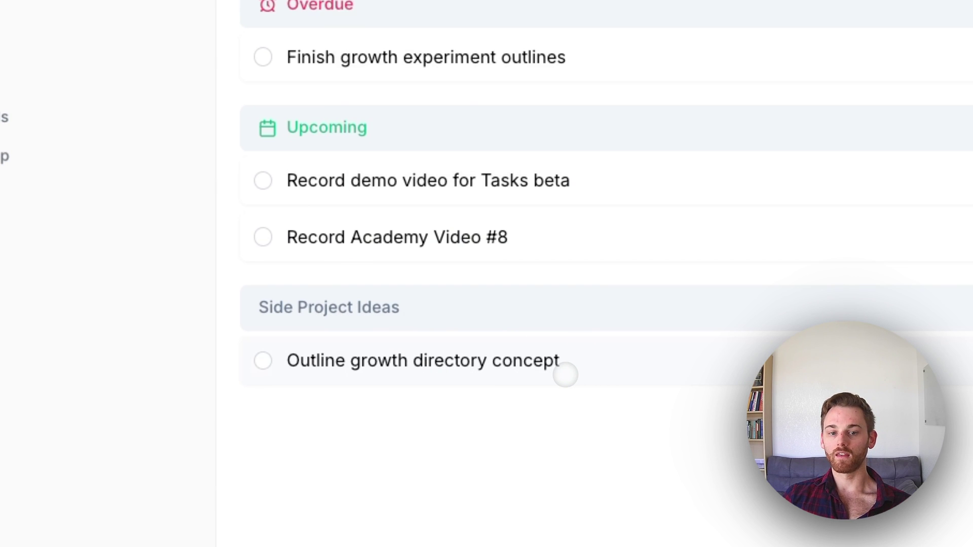
click(578, 380)
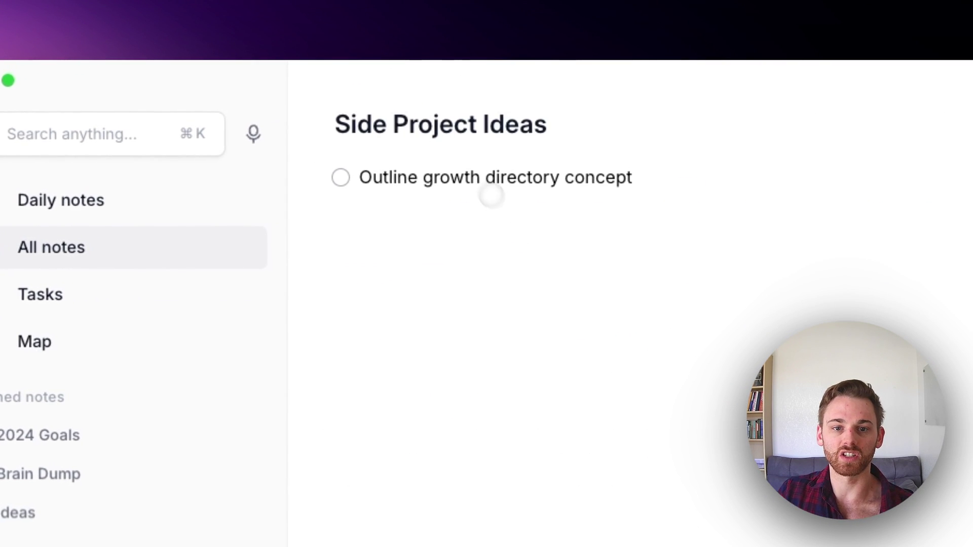
- Retitle the note 'Growth Directory'
click(476, 123)
key(super+shift+Left)
key(super+a)
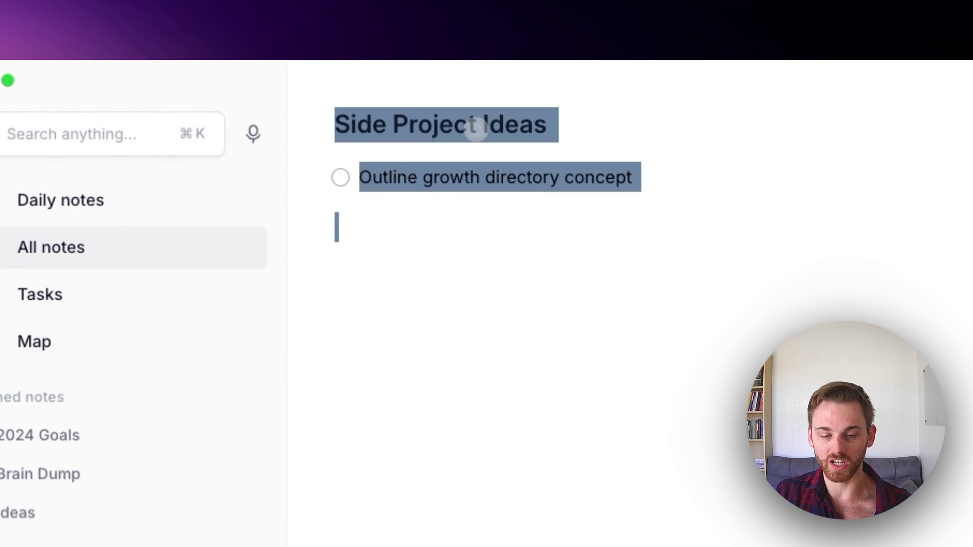
text(G)
key(Return)
text(rowth)
click(474, 126)
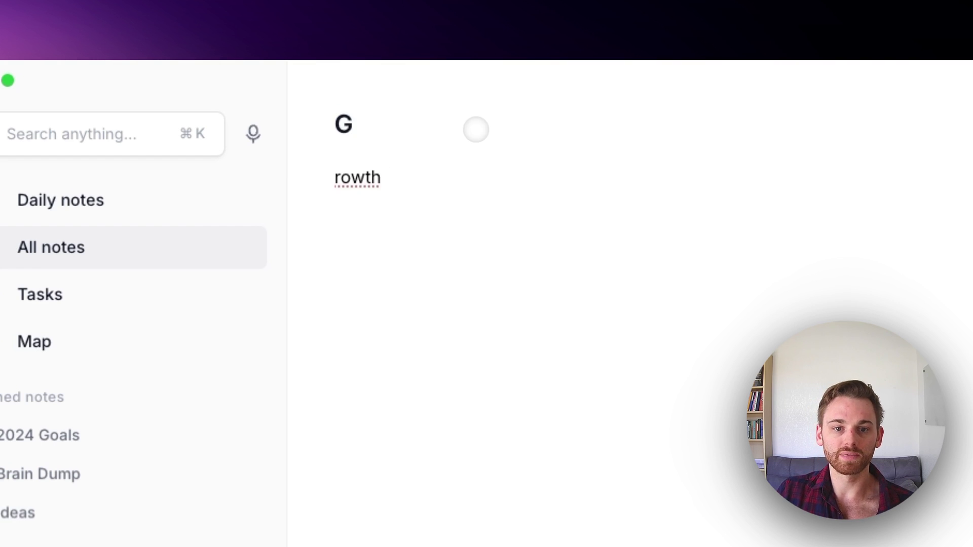
text(rowth Directory)
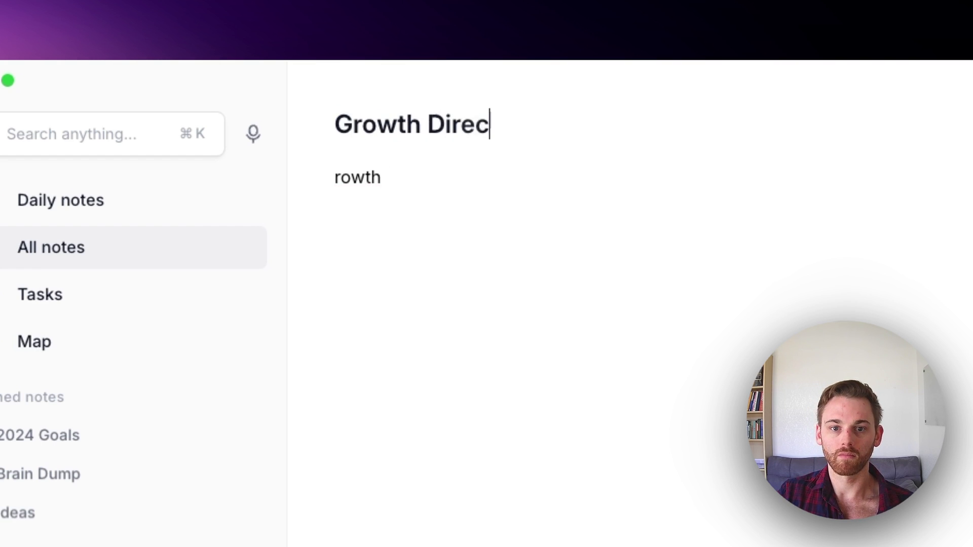
- Delete the stray line and add tasks 'Outline the concept to start building' and 'Develop MVP landing page on Notion'
triple_click(407, 180)
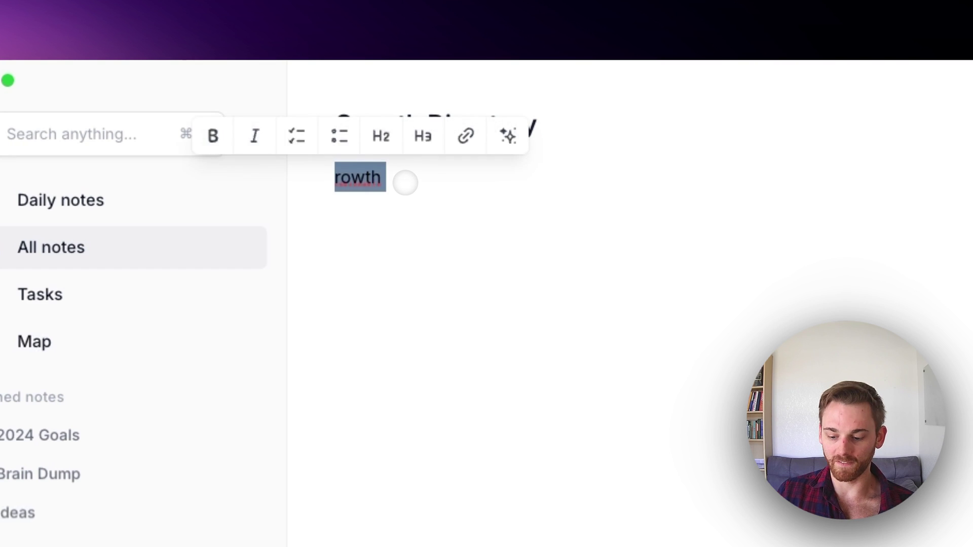
key(BackSpace)
text(/tas)
key(Return)
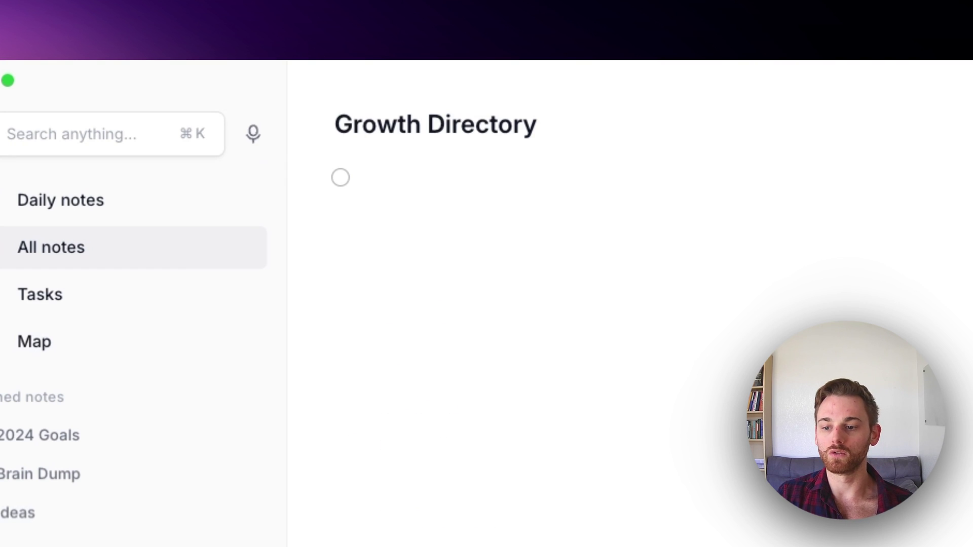
text(Outline t)
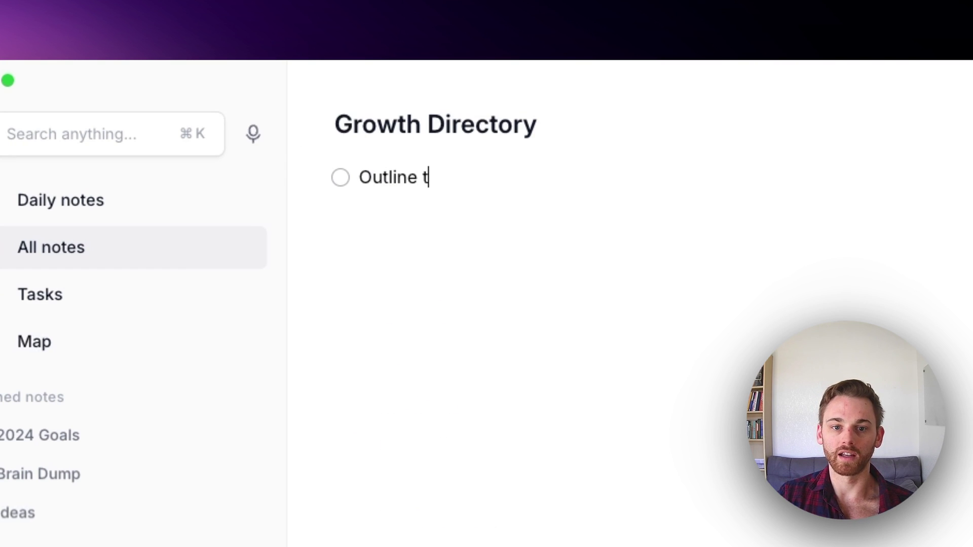
text(he concept to start building )
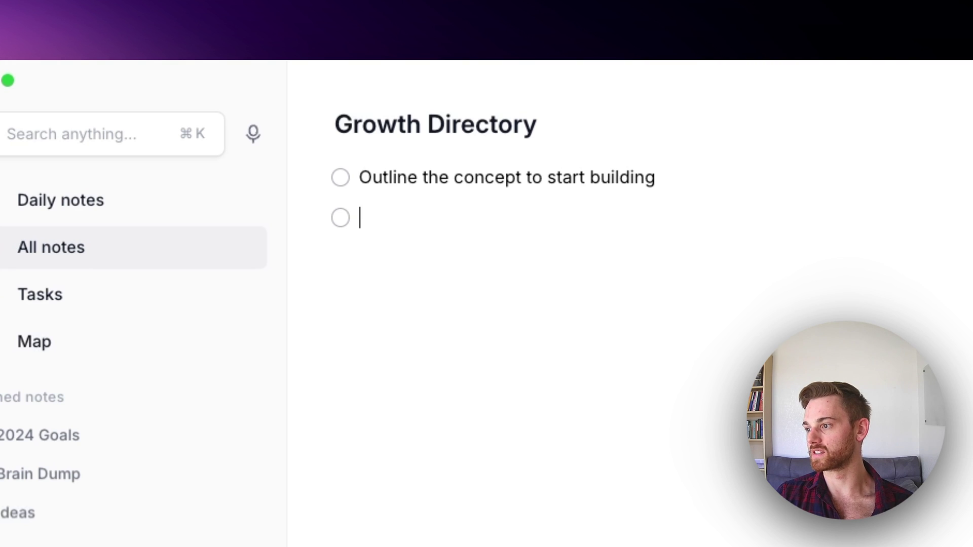
text(Develop MVP )
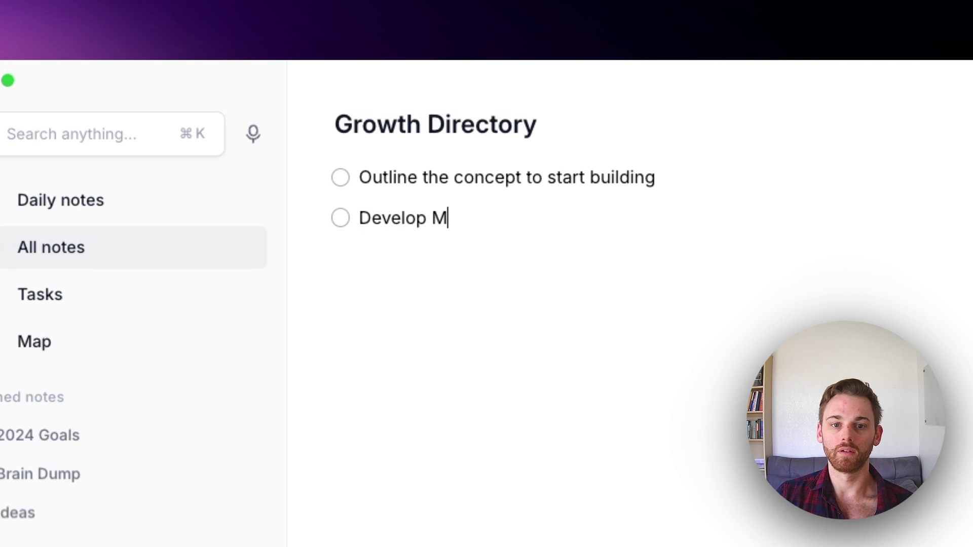
text(landing page on Notion)
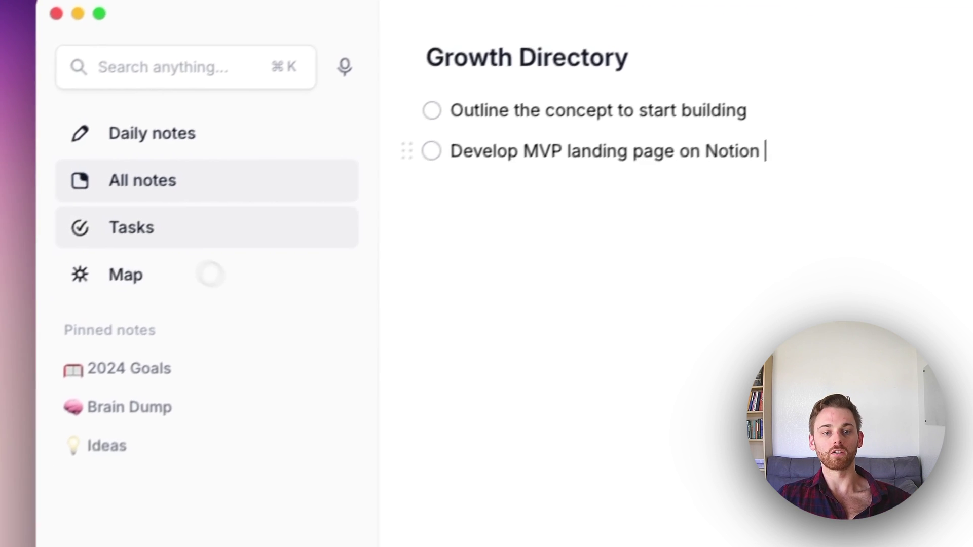
- On the Tasks page, add the Current task 'Write your task here', then start a Growth Directory task
click(117, 296)
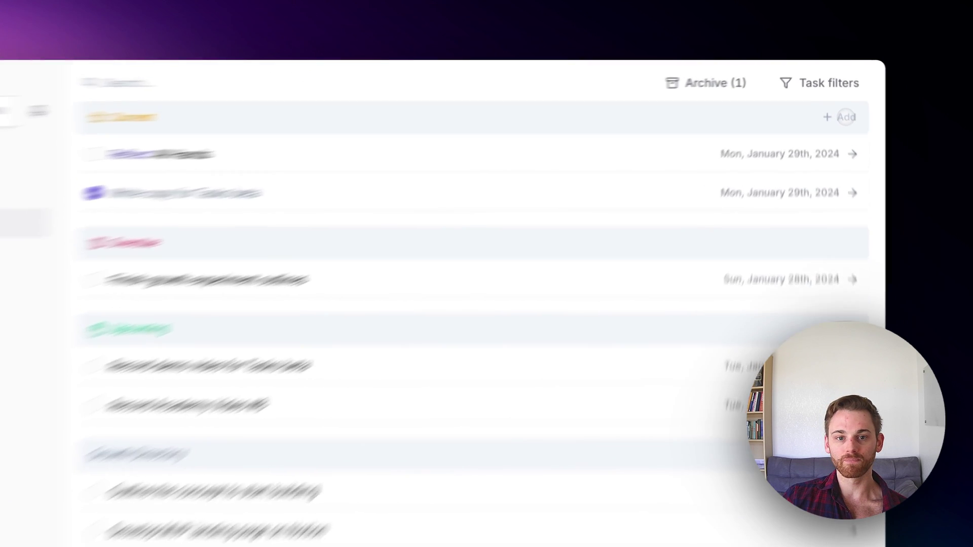
click(840, 100)
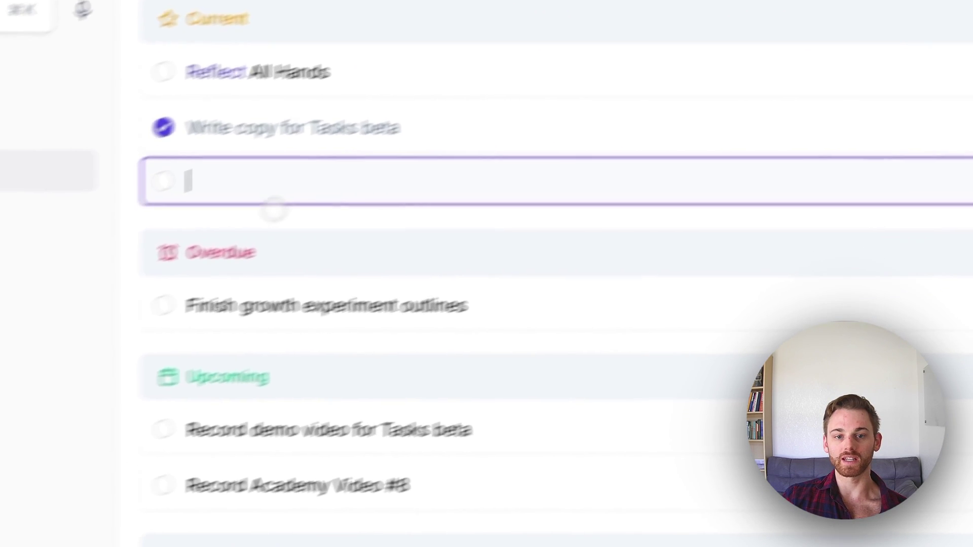
text(Write )
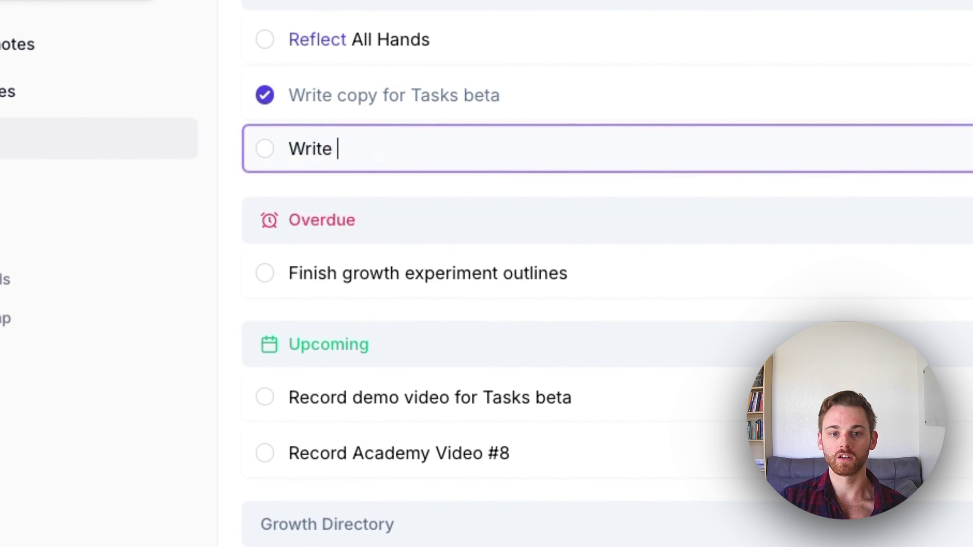
text(your task here)
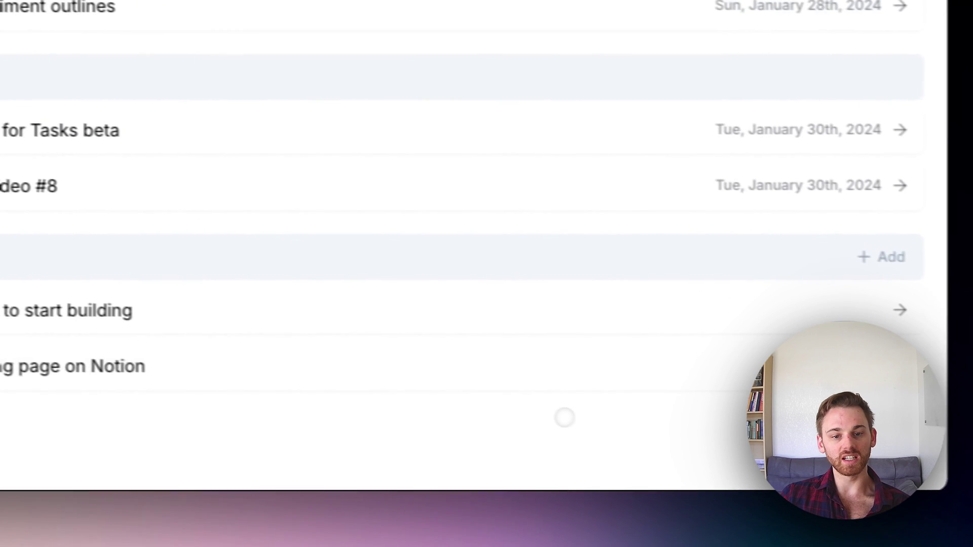
click(853, 254)
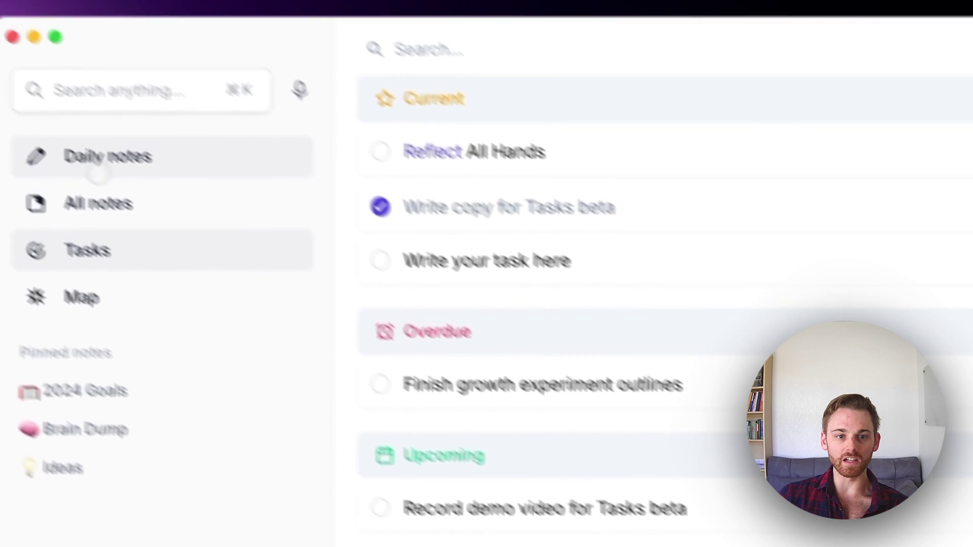
- Collapse and re-expand the Tasks bullet in the daily note, then return to the Tasks page
click(226, 135)
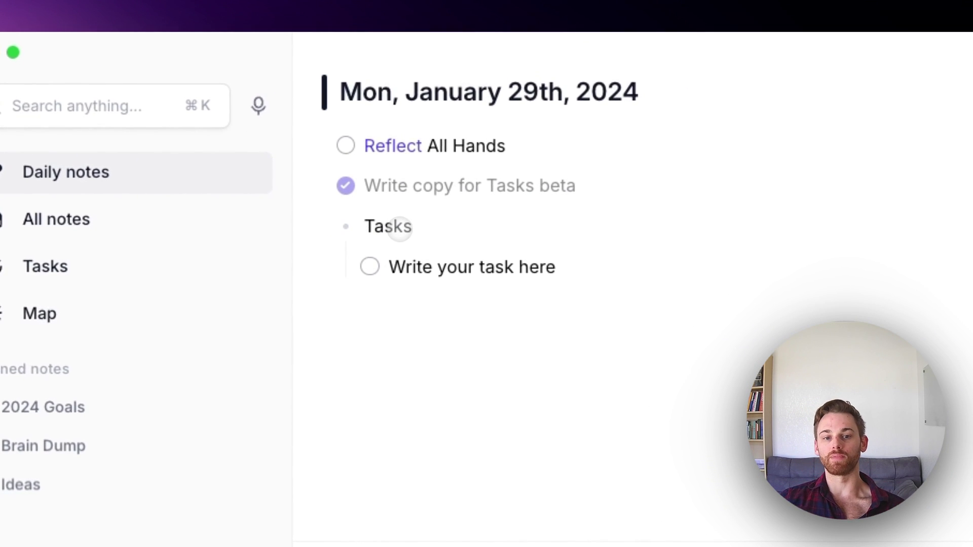
double_click(395, 226)
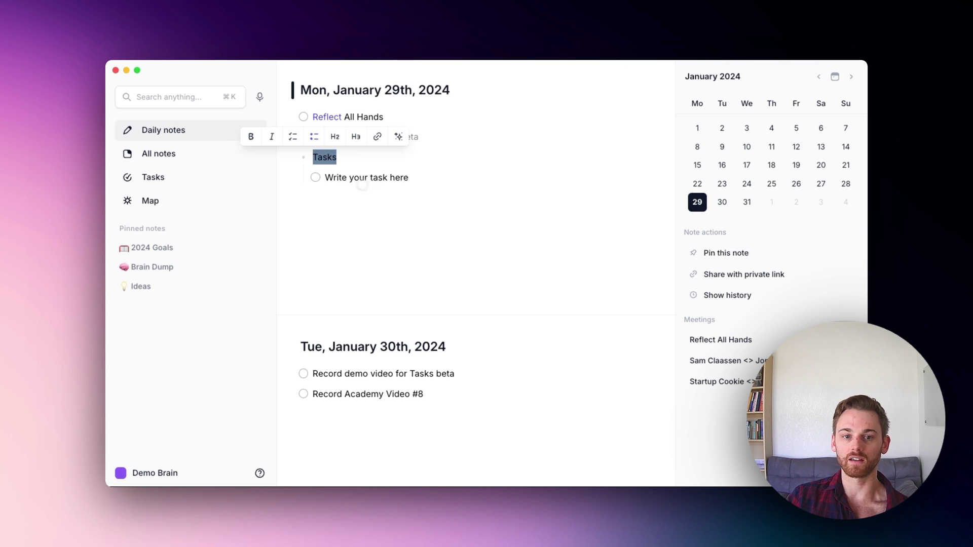
click(305, 158)
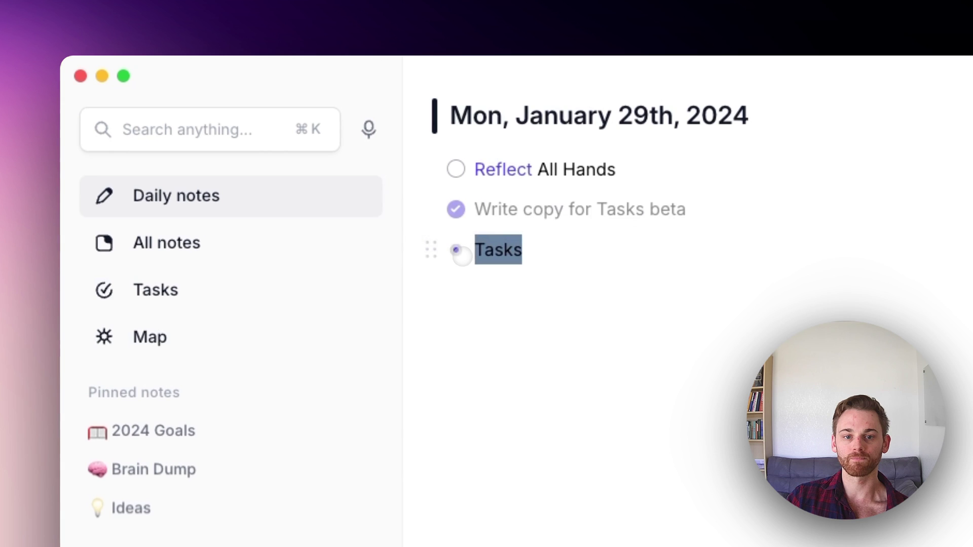
click(456, 250)
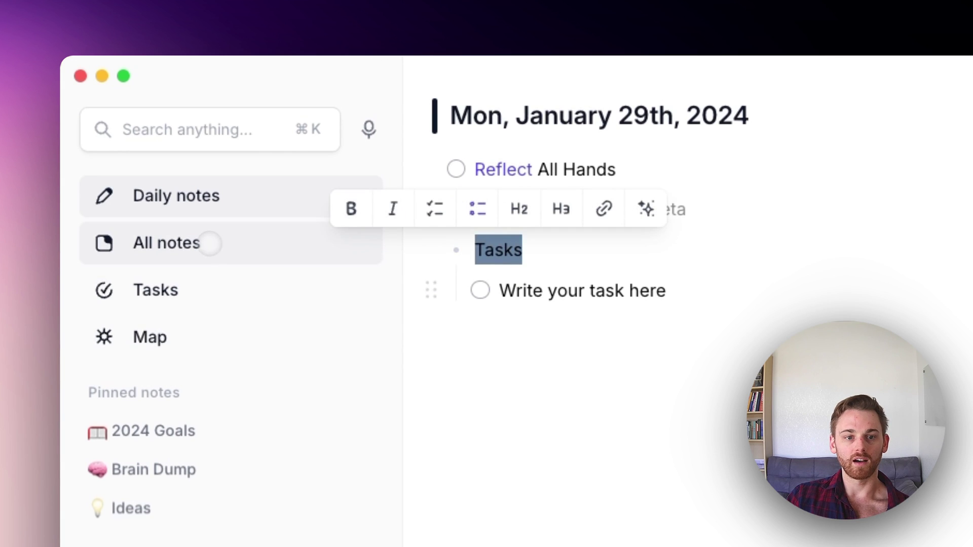
click(198, 287)
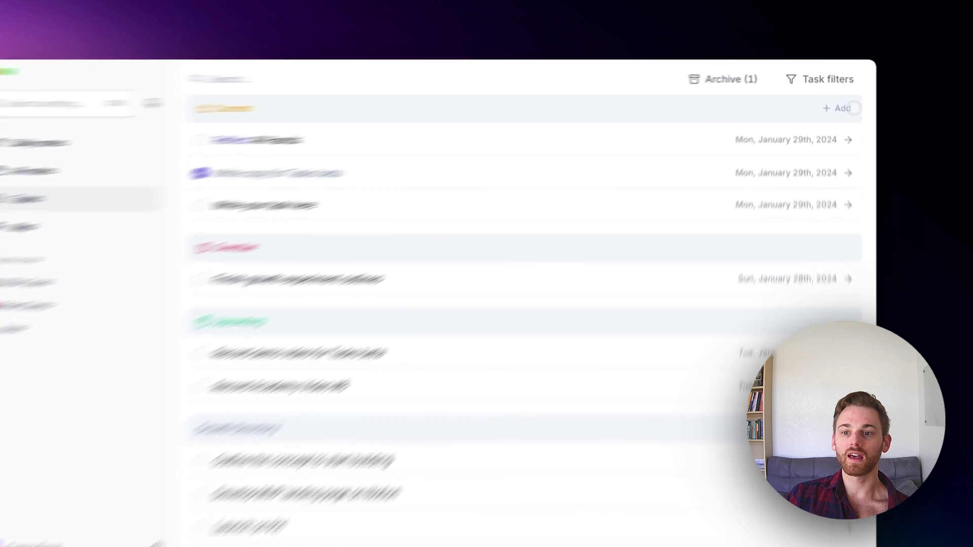
- Add a new Current task and rename it 'Lettuce'
click(836, 101)
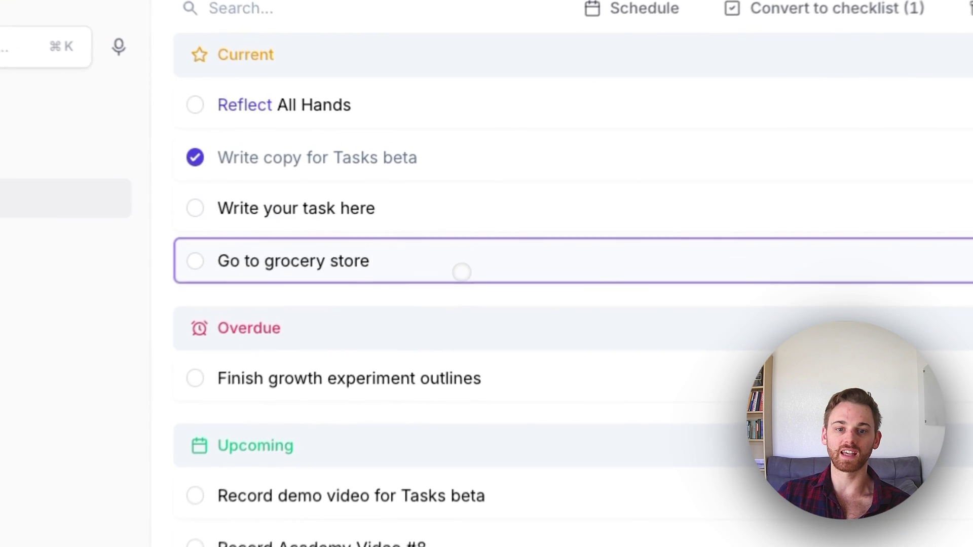
key(super+a)
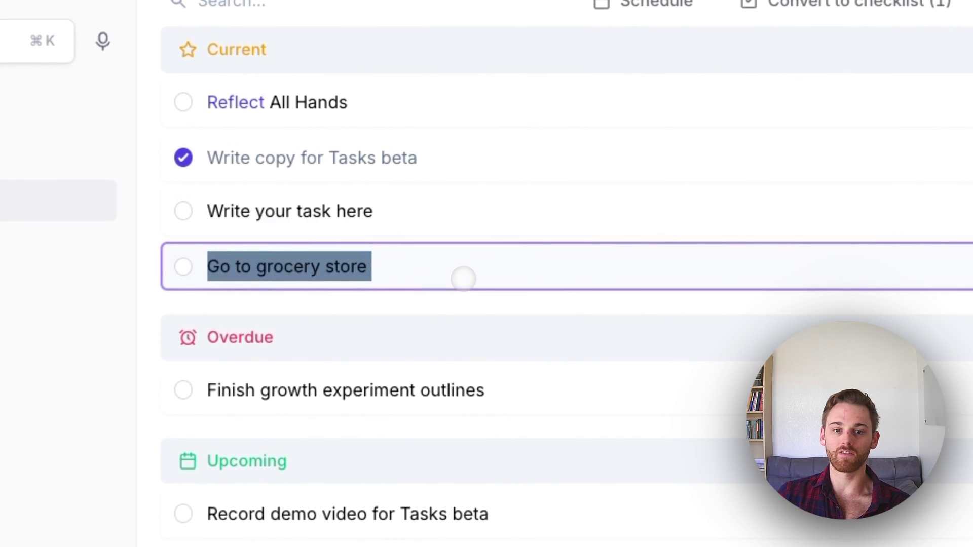
text(Lettuce)
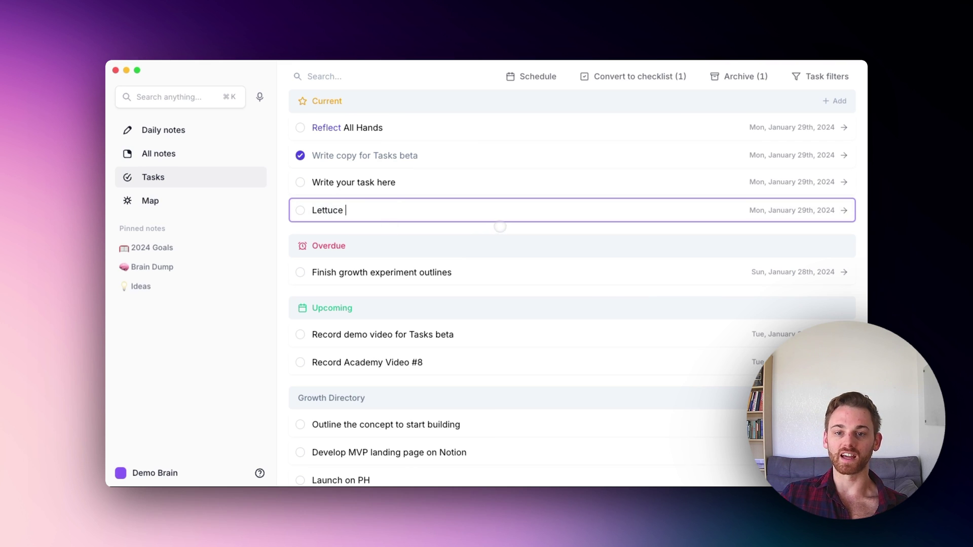
key(Escape)
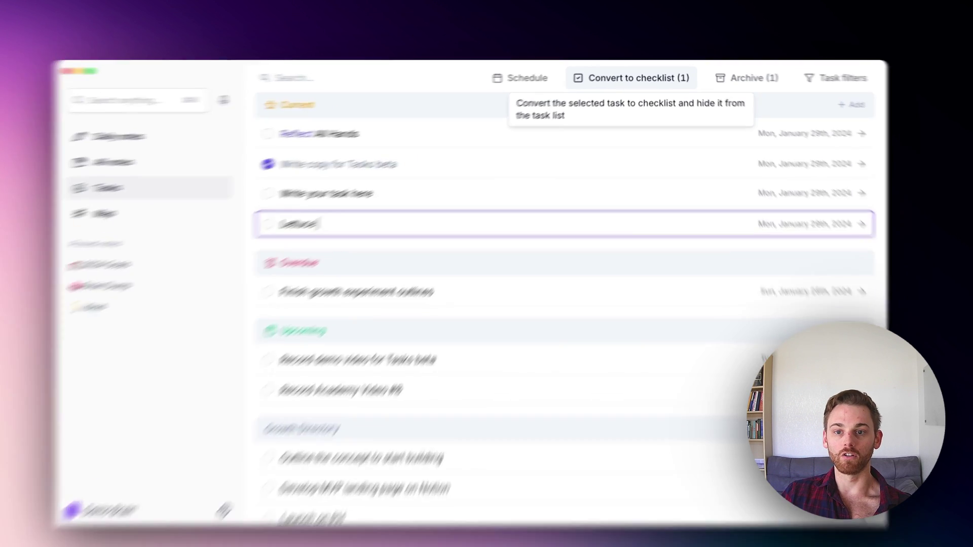
- Convert Lettuce to a checklist item and find it in the January 29th daily note
click(634, 76)
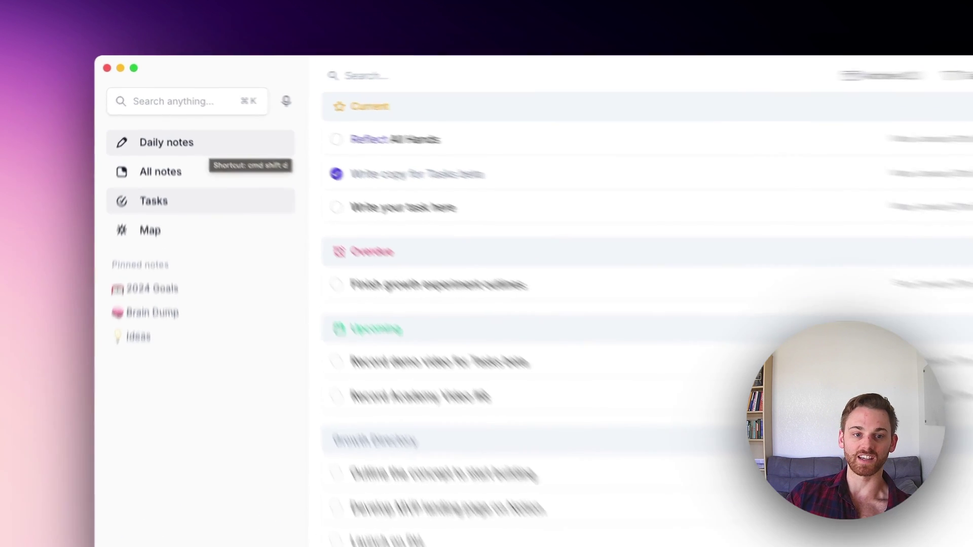
click(203, 133)
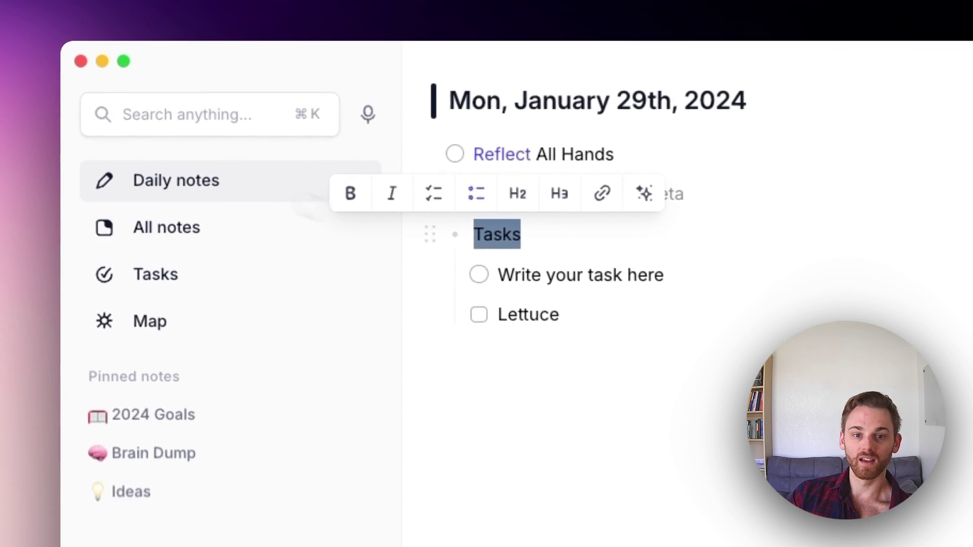
double_click(398, 243)
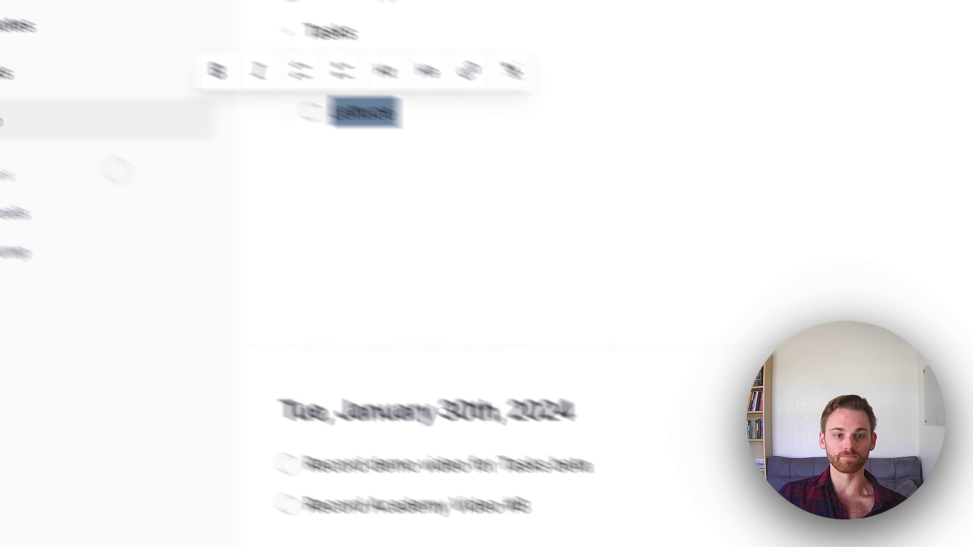
- On Tasks, rename 'Write your task here' to 'Prepare for next Reflect growth call'
click(147, 127)
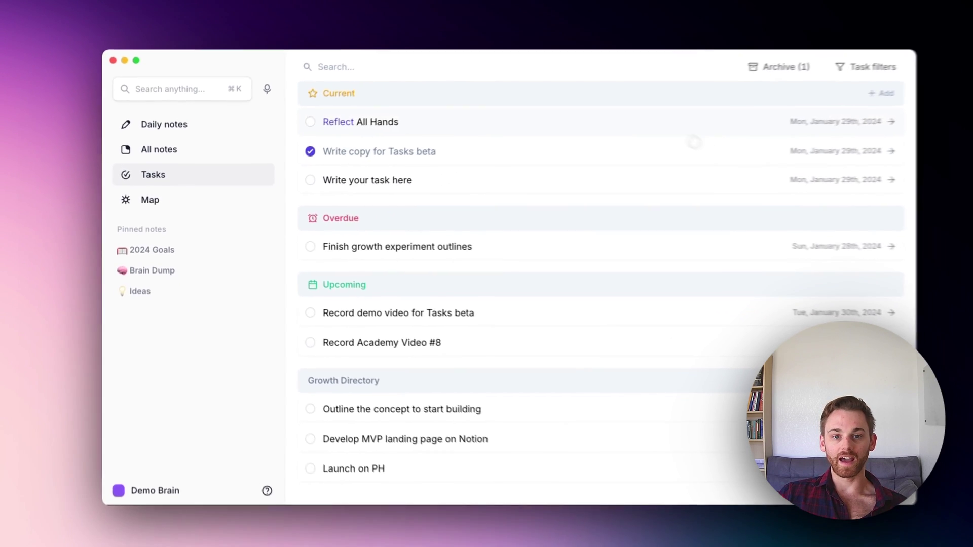
click(490, 151)
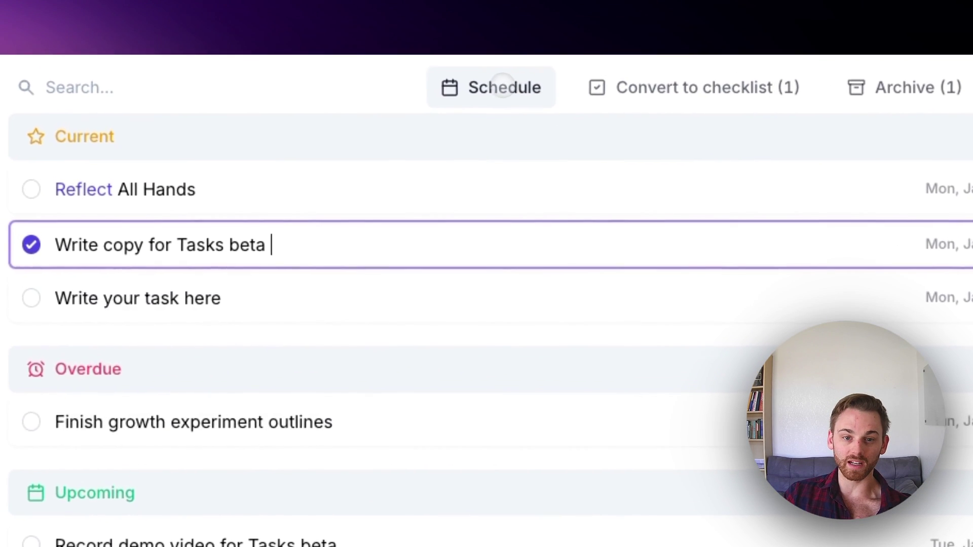
click(455, 233)
click(375, 314)
key(super+a)
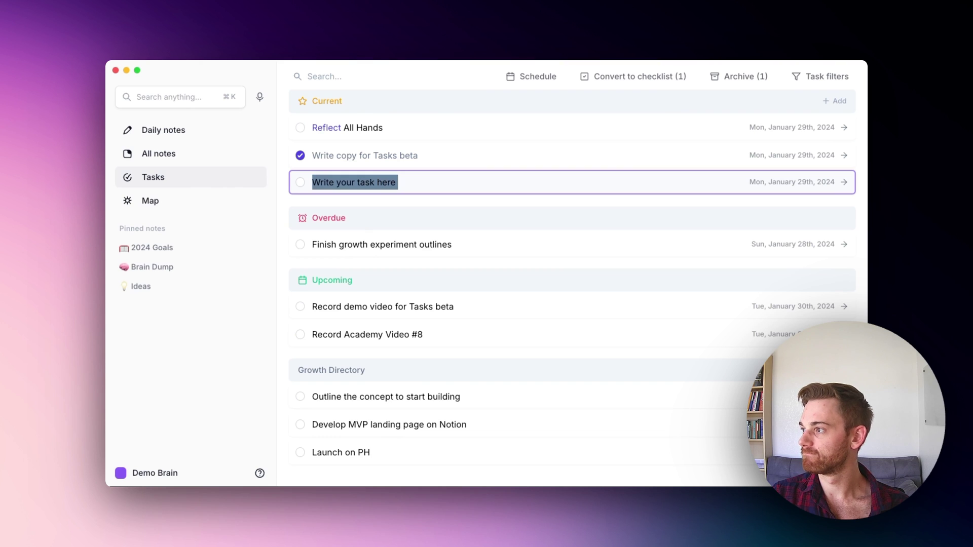
text(Pre)
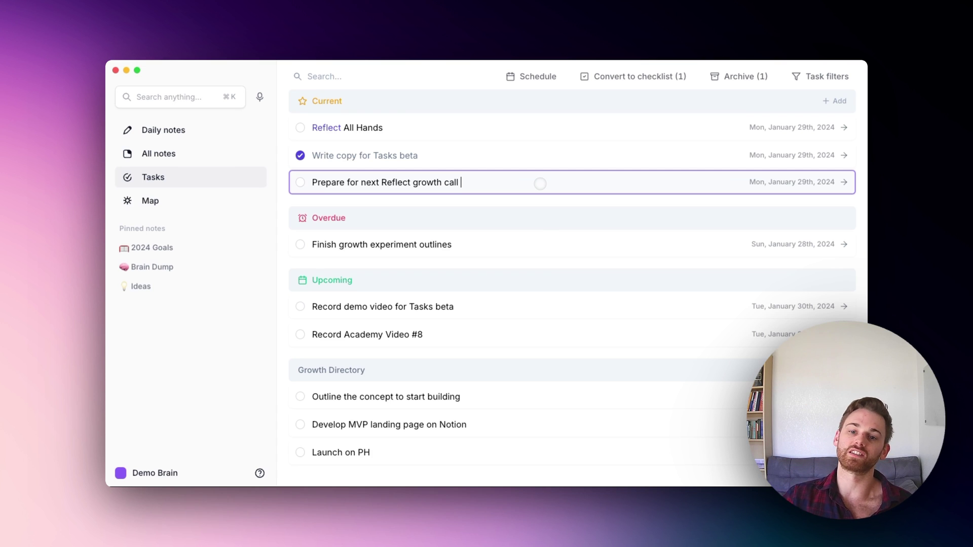
- Schedule the task for February 5, 2024, then open its January 29th daily note
click(531, 76)
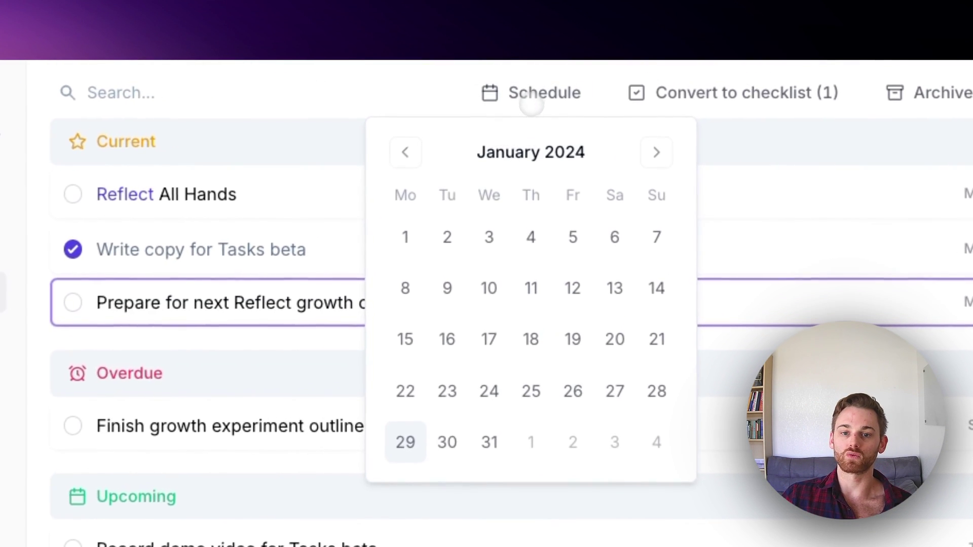
click(657, 153)
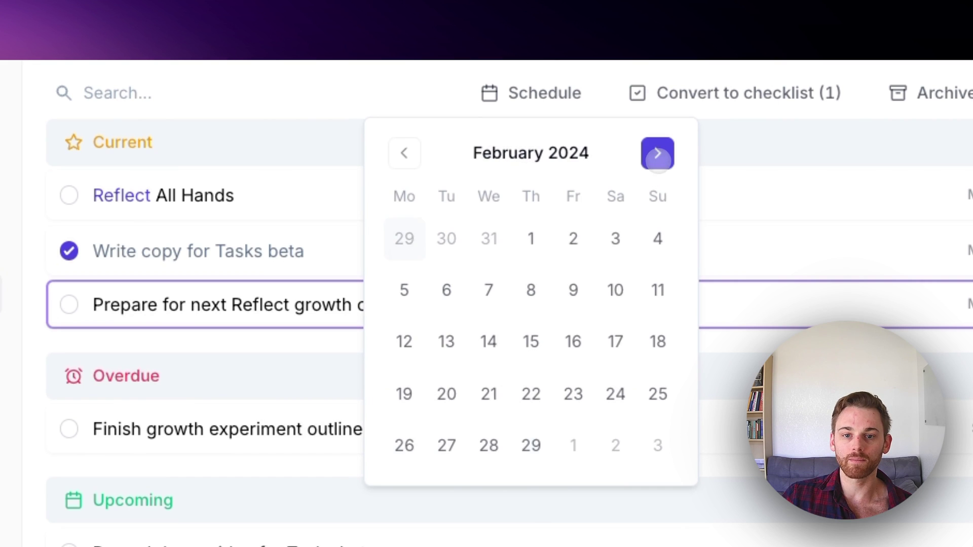
click(403, 291)
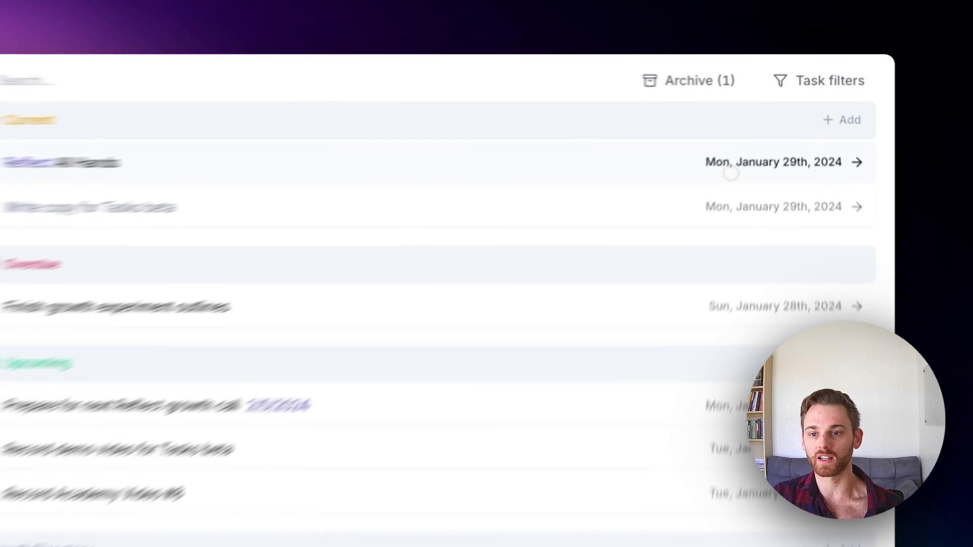
click(793, 128)
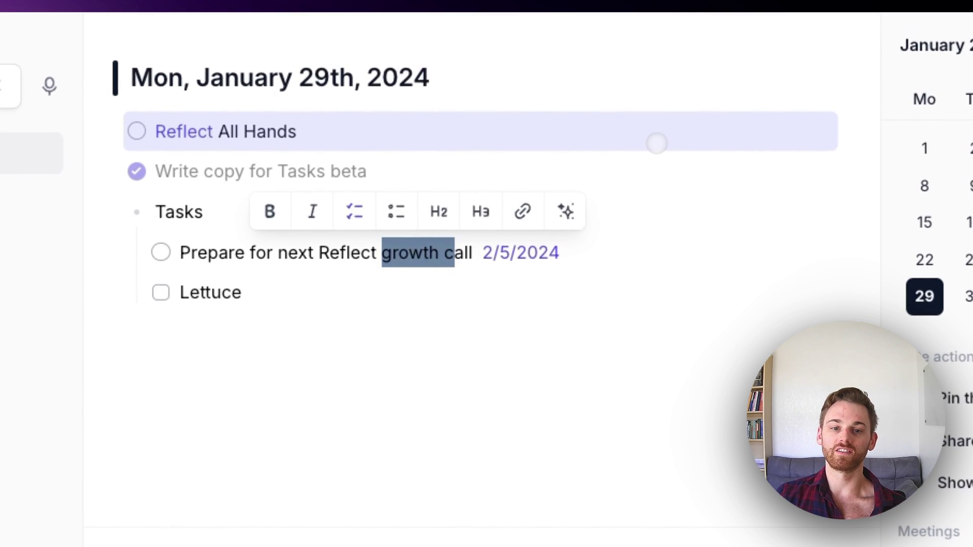
click(656, 141)
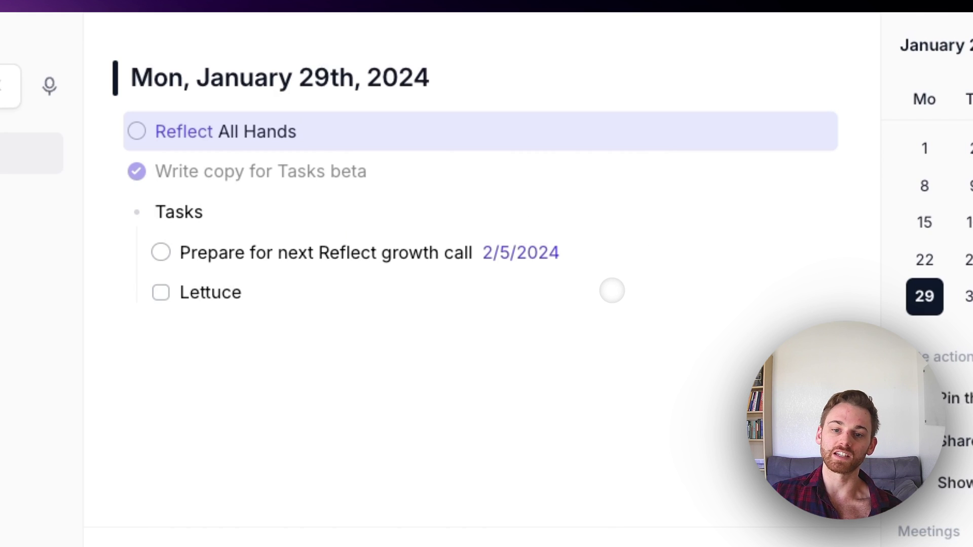
- On the Tasks page, enable the Pinned tasks filter so the Ideas note's task appears
click(612, 290)
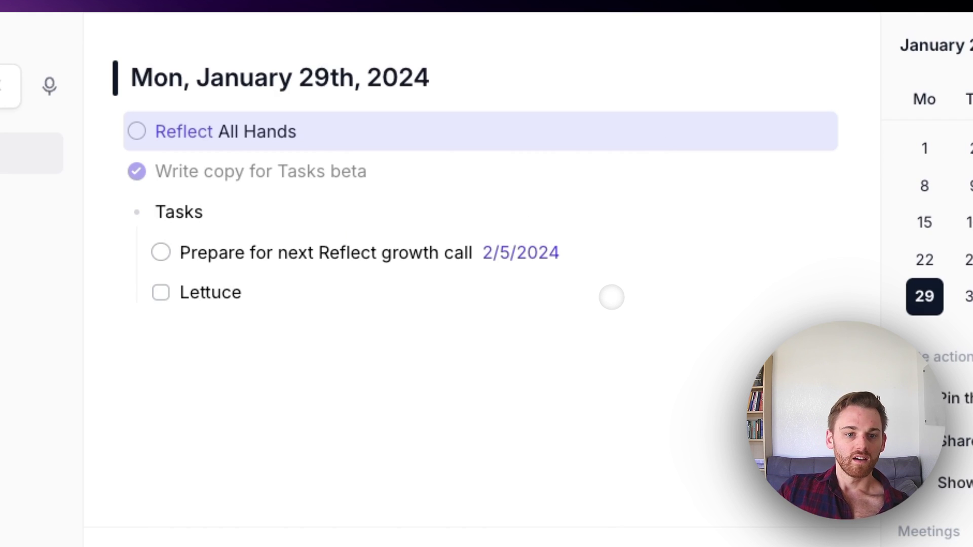
click(212, 239)
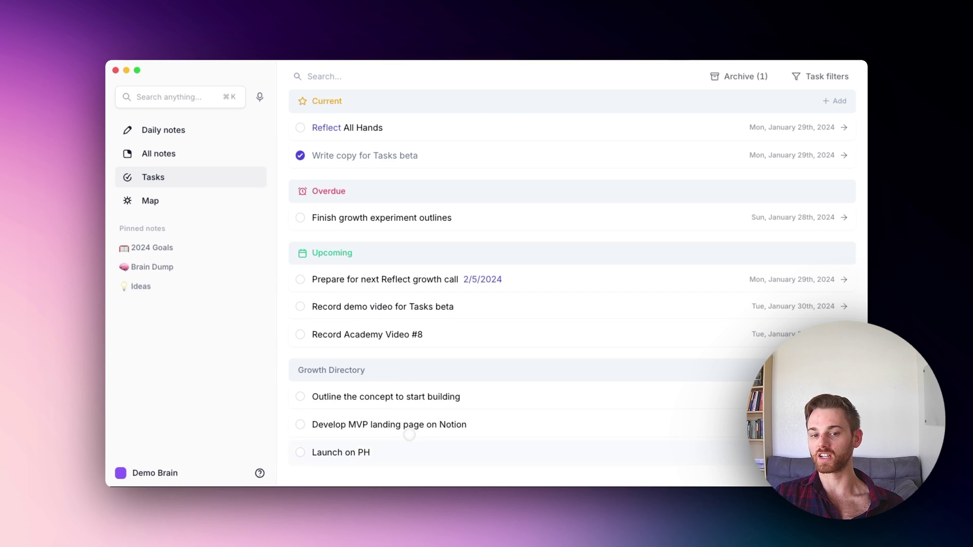
click(375, 81)
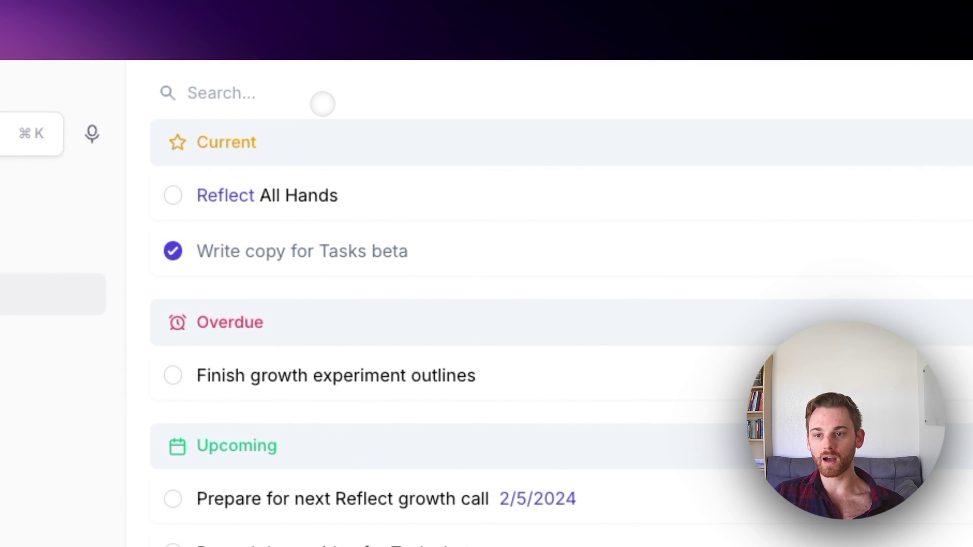
click(793, 91)
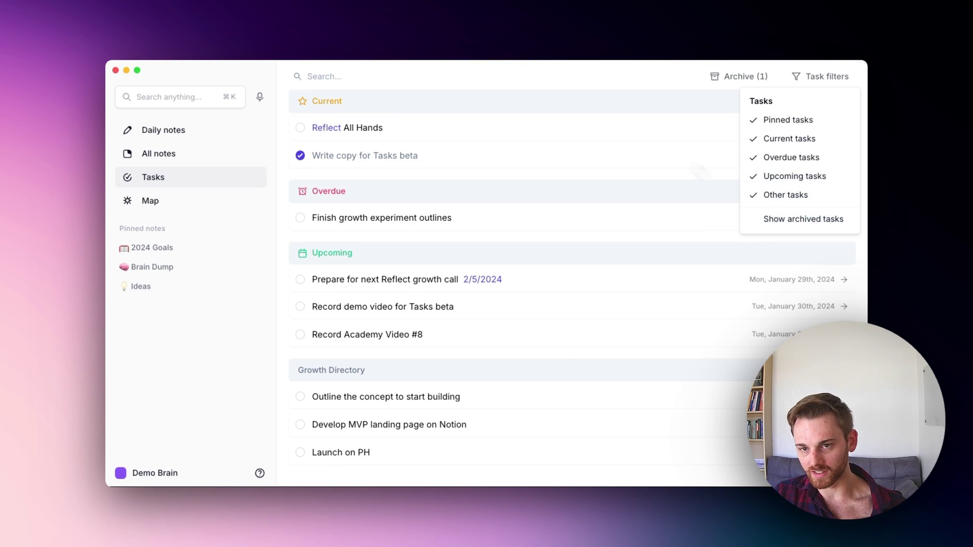
click(611, 88)
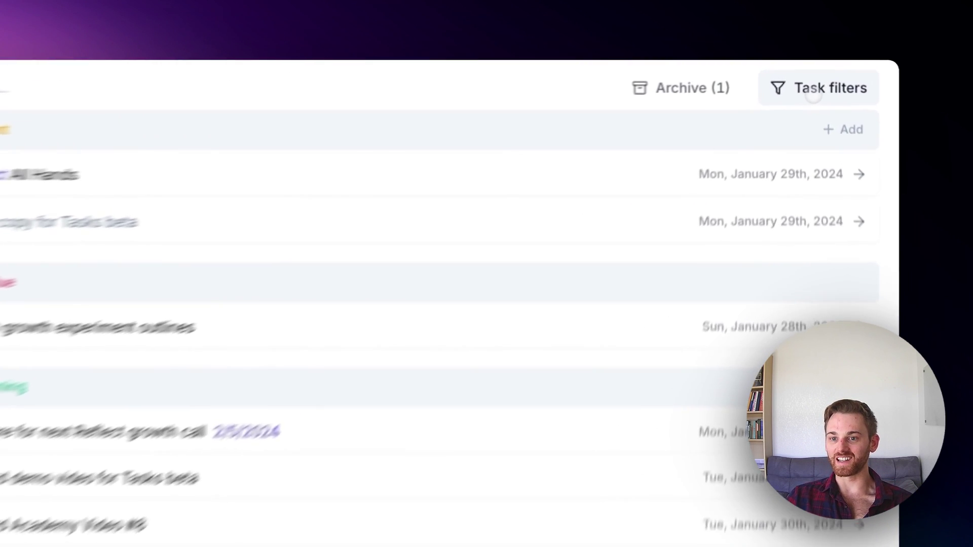
click(814, 77)
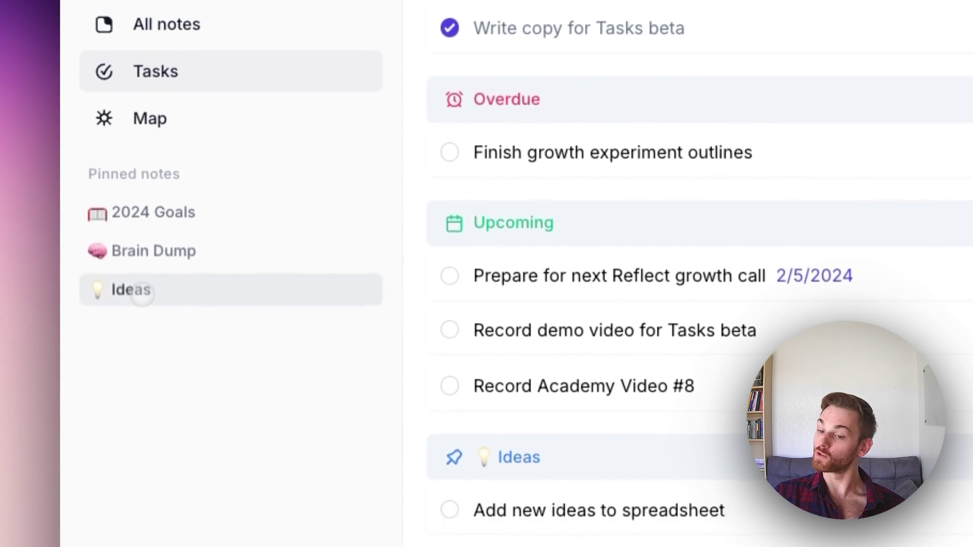
click(142, 225)
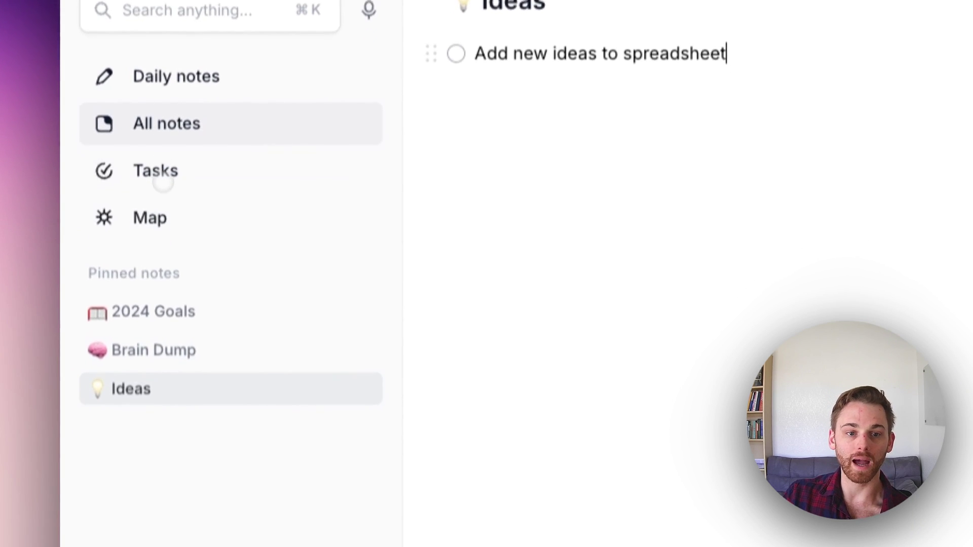
click(161, 201)
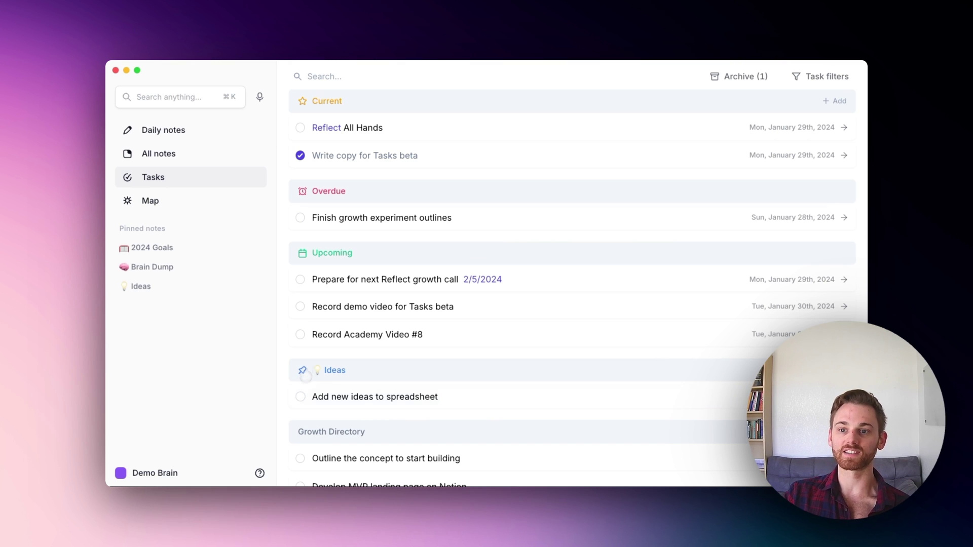
- Open the January 29th daily note and delete all of its existing lines
click(819, 76)
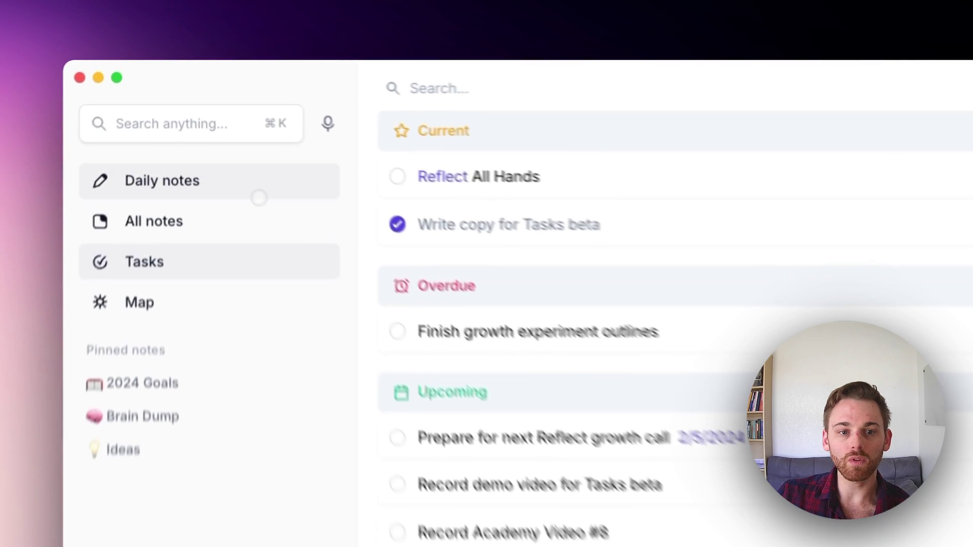
click(257, 217)
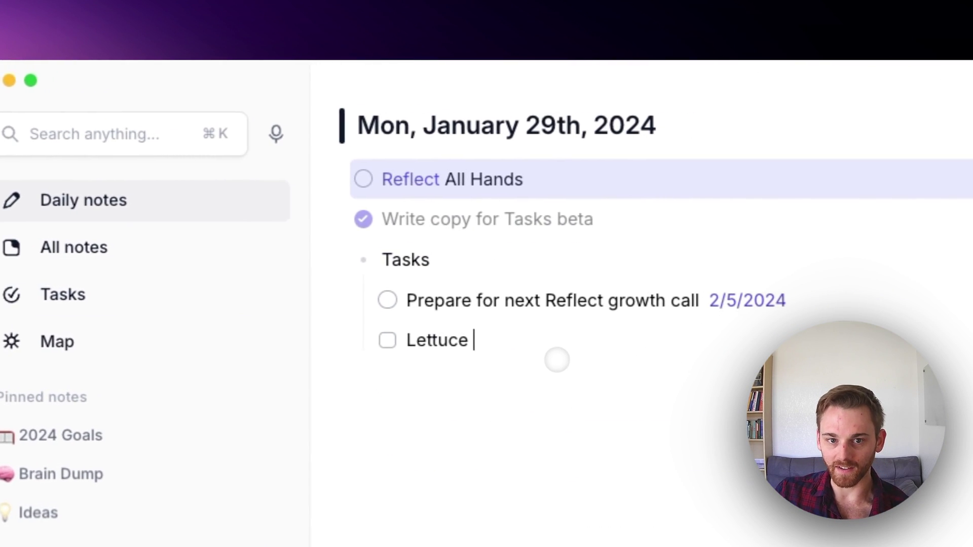
drag(549, 361, 369, 175)
key(BackSpace)
key(BackSpace)
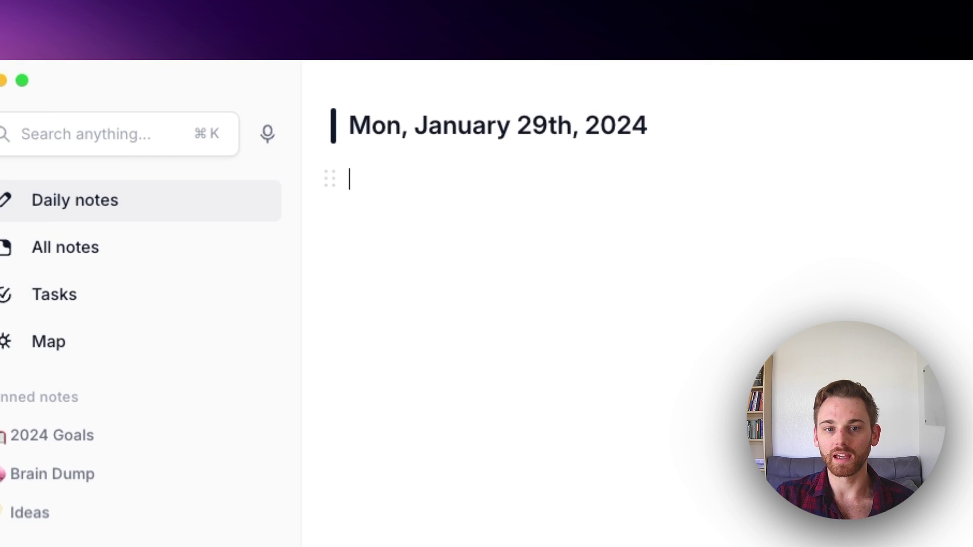
- Write five bullets: Meditate, emails, Tasks Beta demo video, Tasks Beta copy, Go to grocery store
click(354, 178)
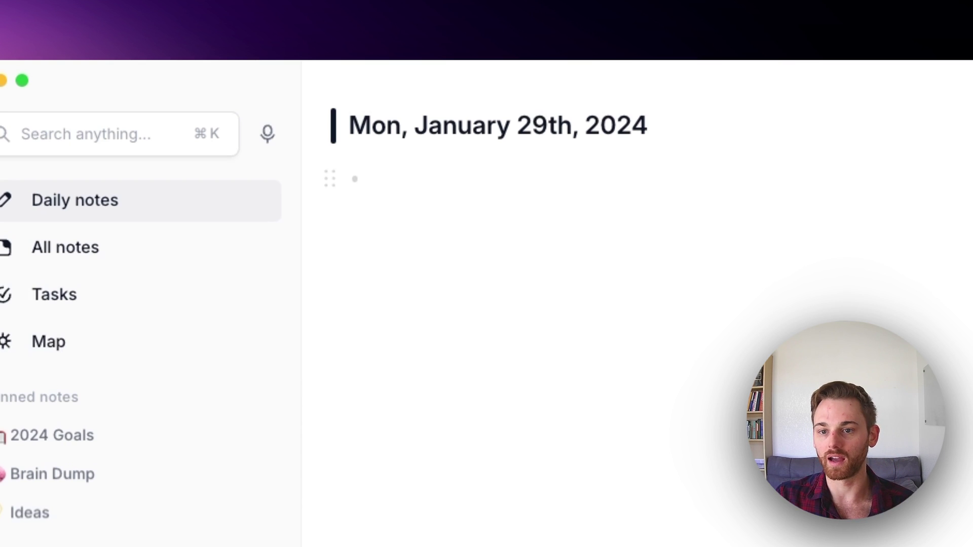
text(Medi)
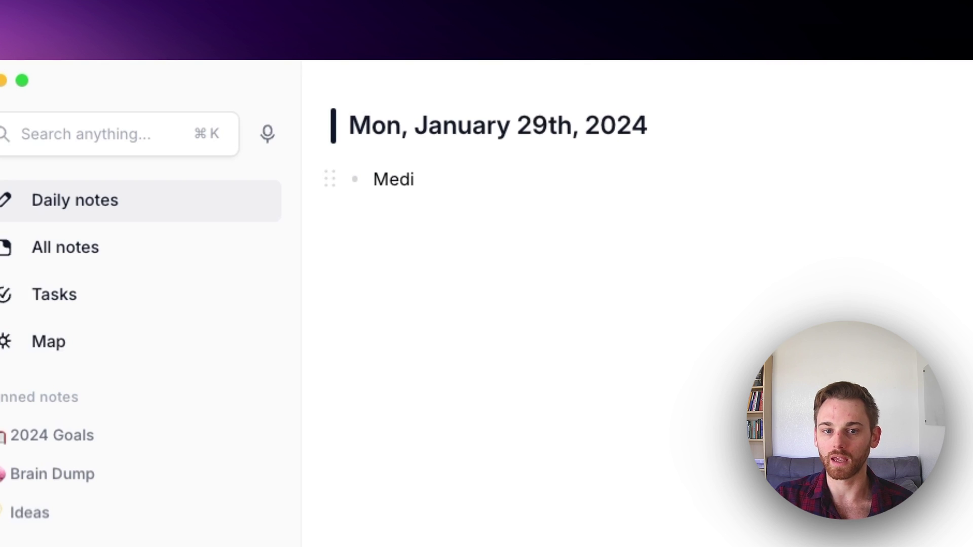
text(tate )
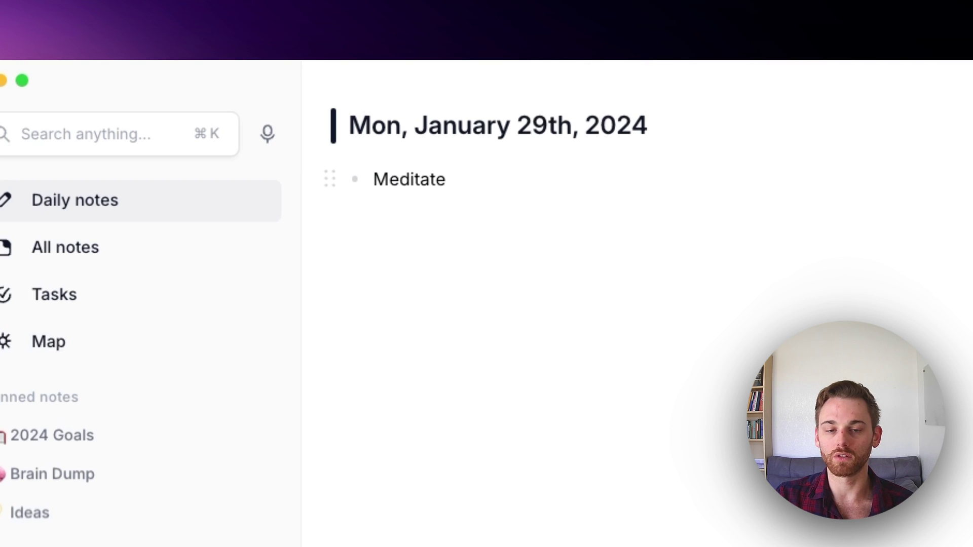
text(Get )
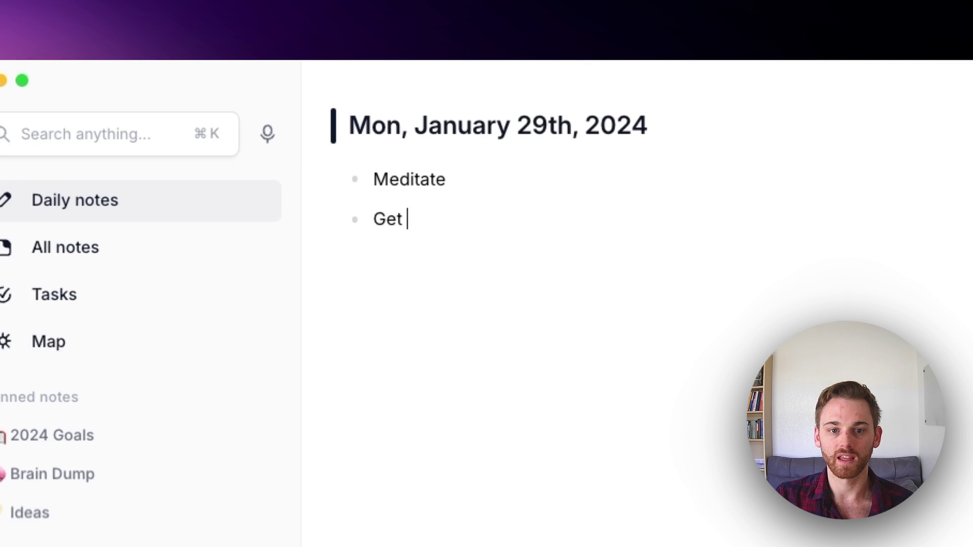
text(caught up on)
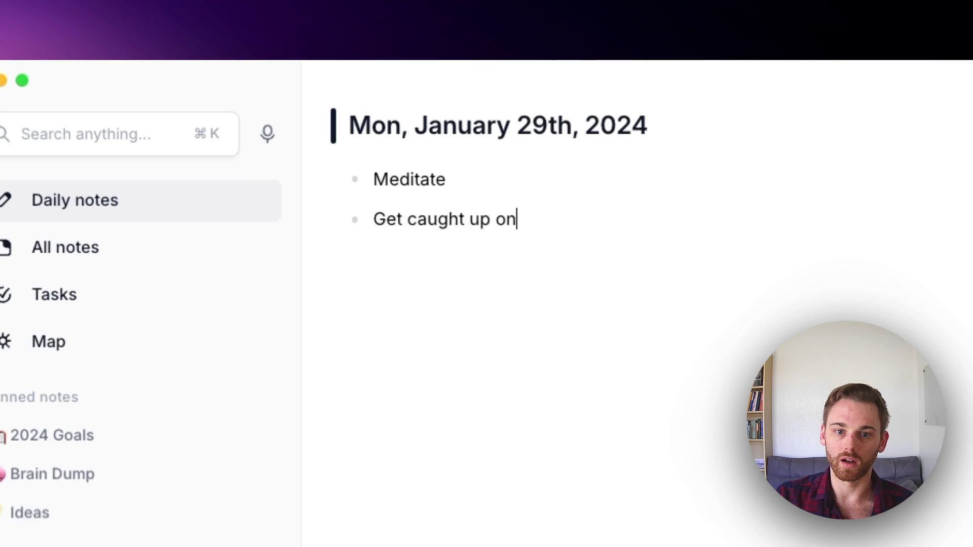
text( emails)
key(Return)
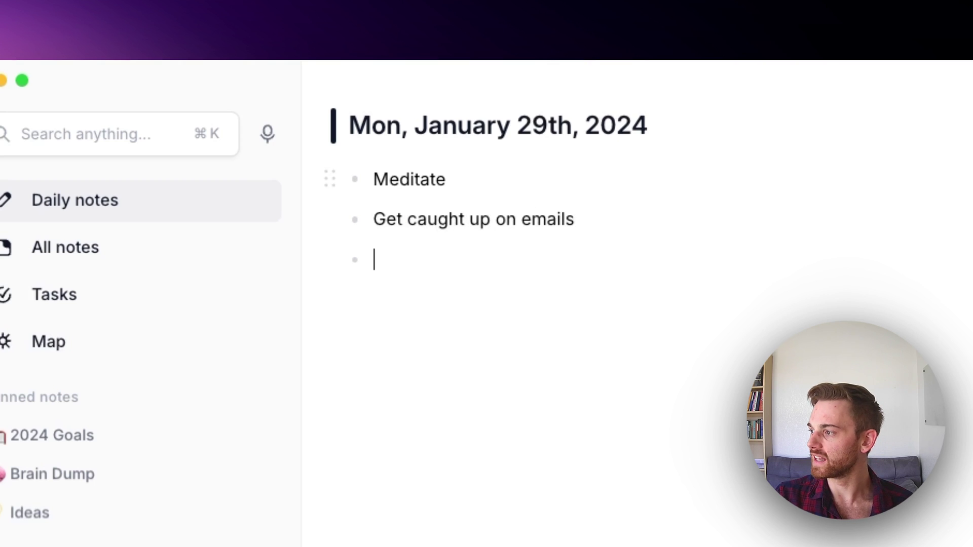
text(Record )
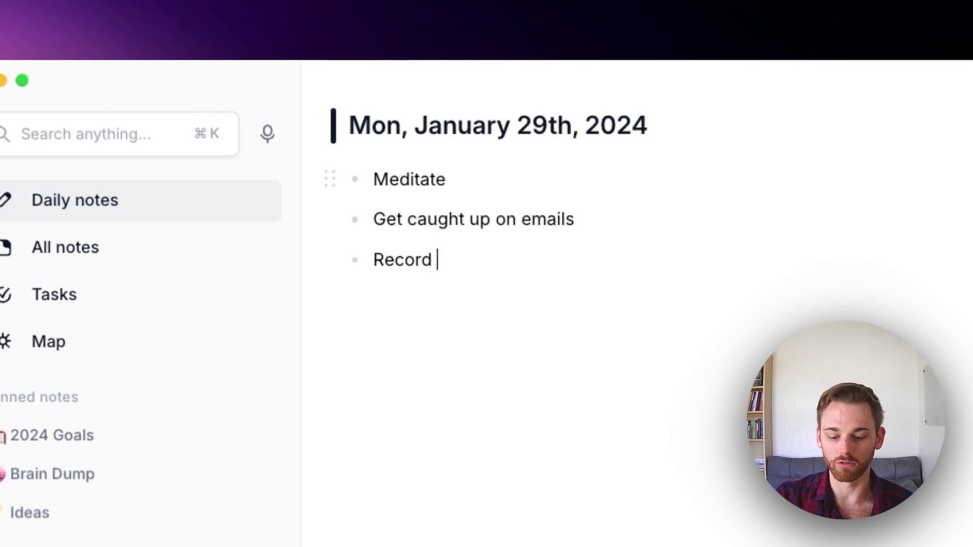
text(demo vid)
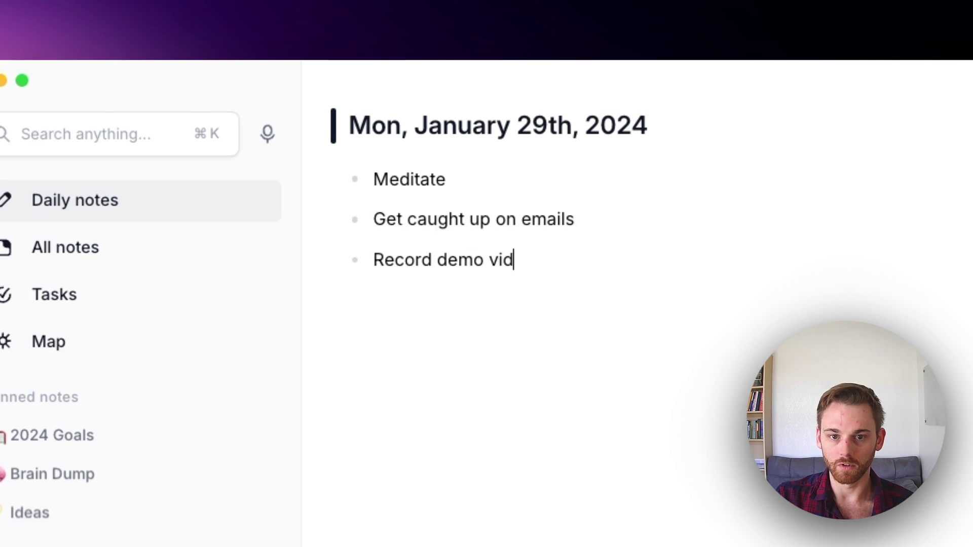
text(eo for Tasks )
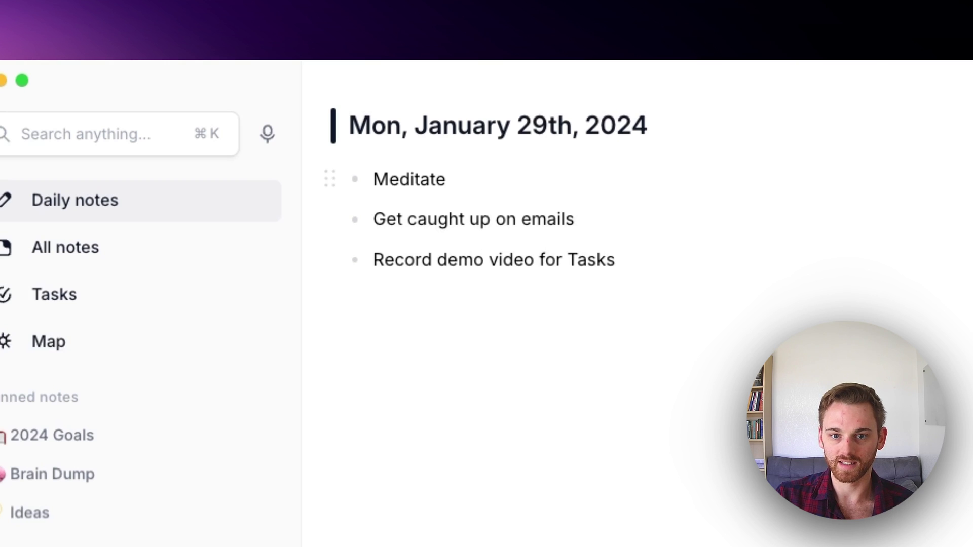
text(BetaWrite co)
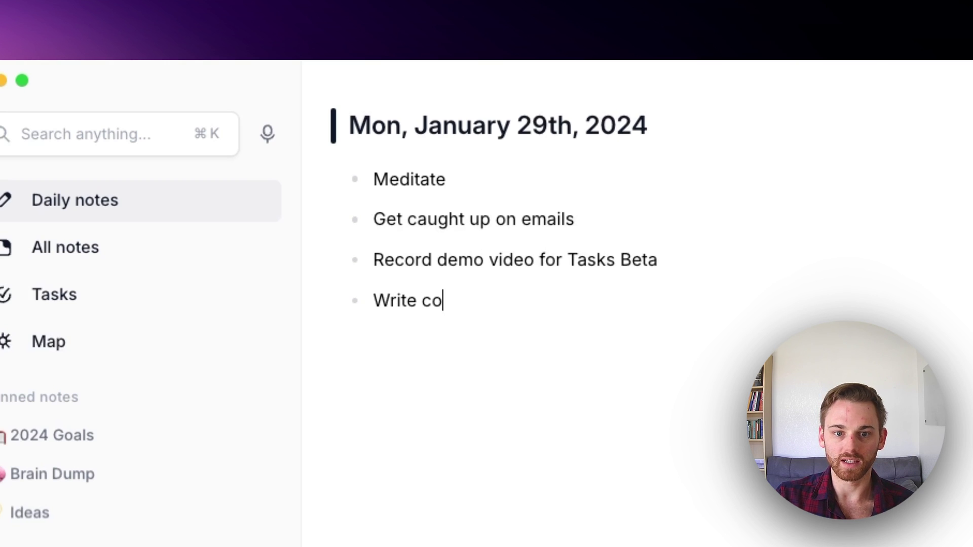
text(py for Tasks bet)
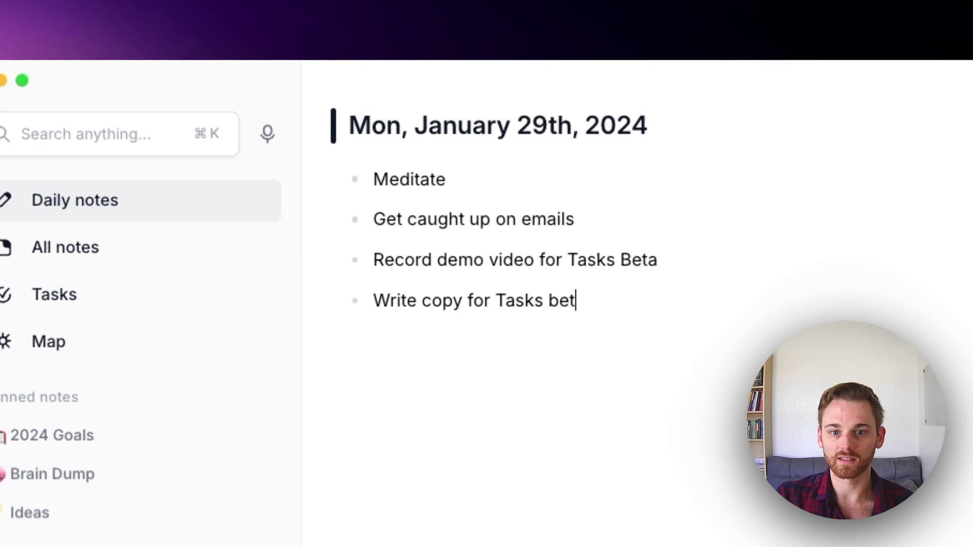
key(BackSpace)
key(BackSpace)
key(BackSpace)
text(Beta )
text(Go t)
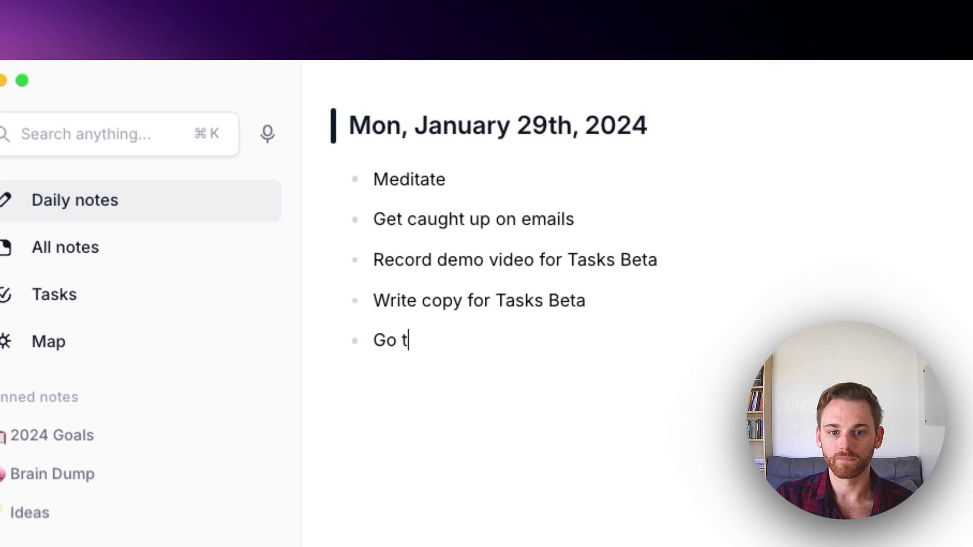
text(o grocery s)
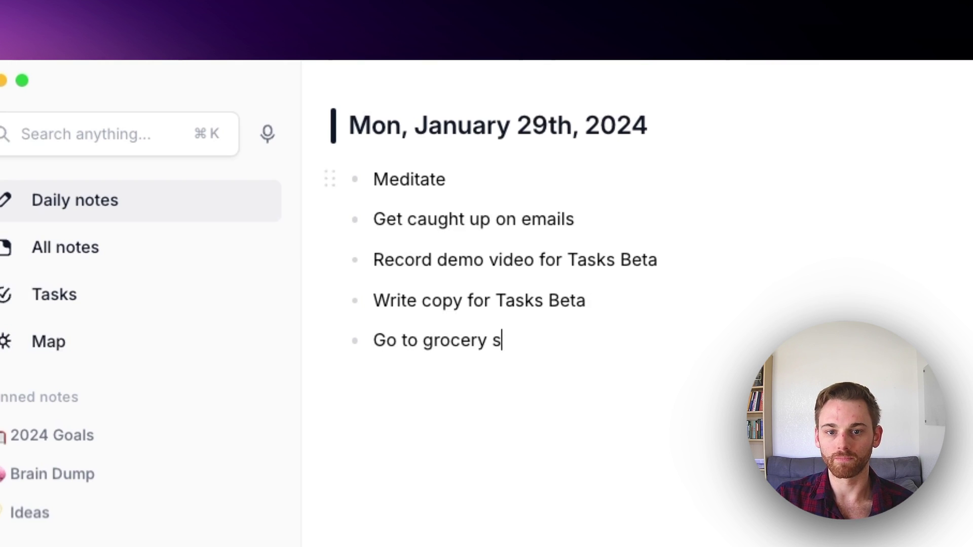
text(tore)
- Make the five to-do bullets, Meditate through Go to grocery store, into checklist items
drag(551, 341, 374, 174)
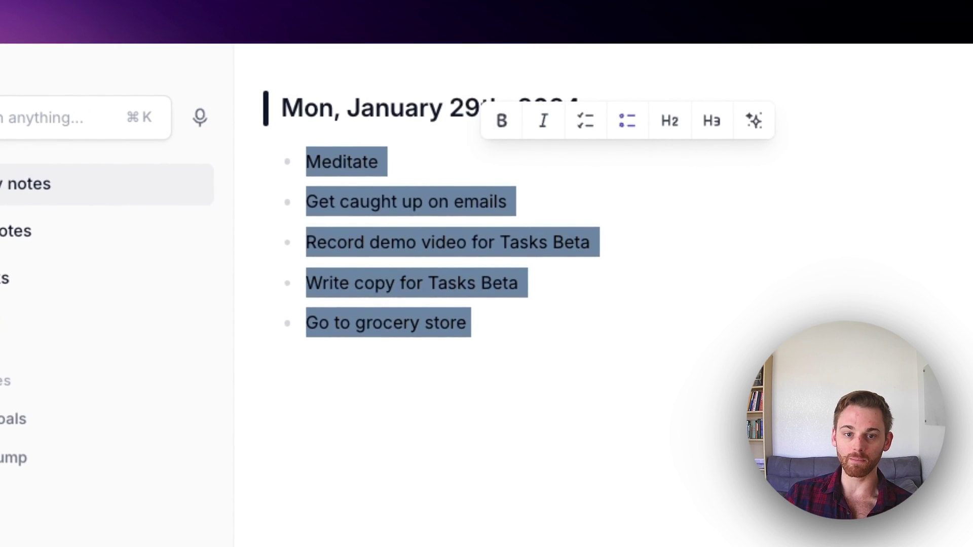
key(super+shift+9)
click(502, 283)
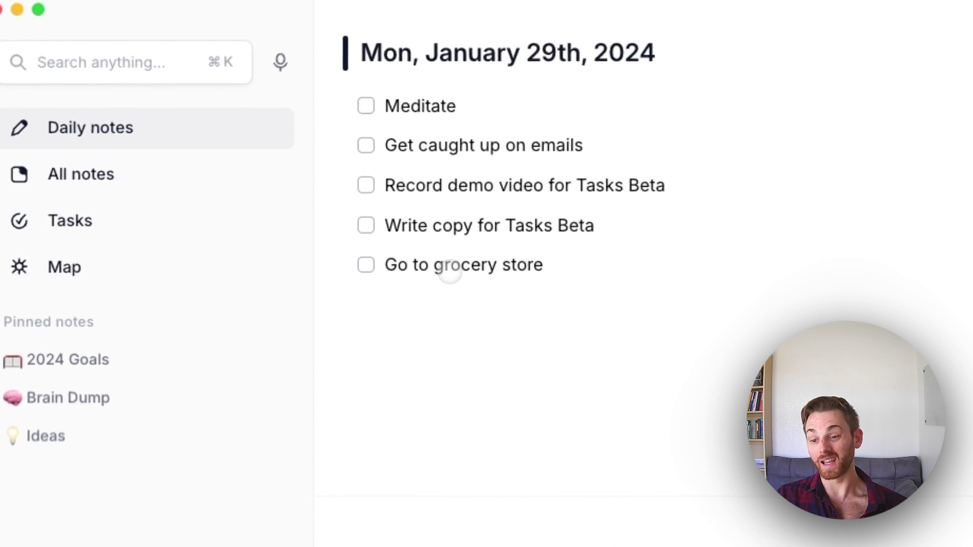
click(452, 265)
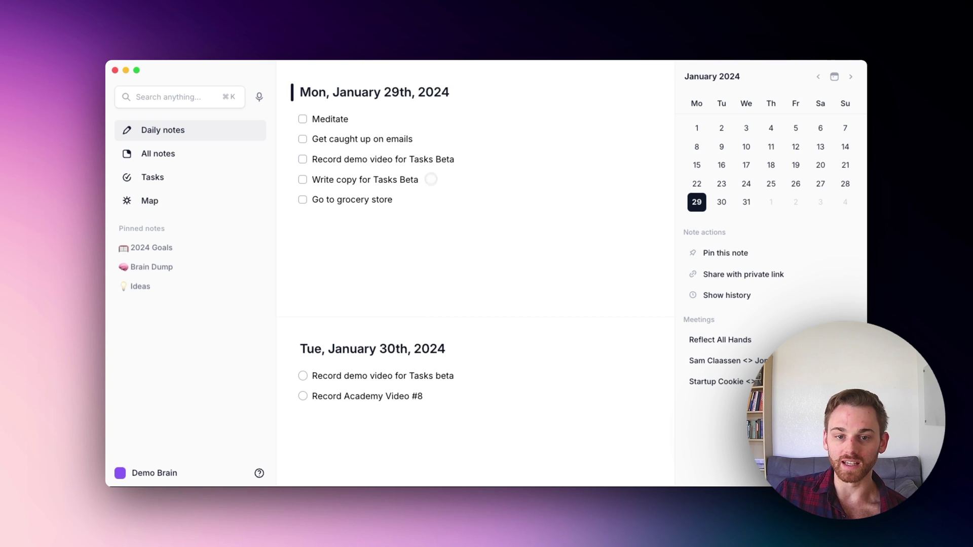
- Make 'Record demo video for Tasks Beta' and 'Write copy for Tasks Beta' tasks, then view them on Tasks
click(422, 198)
key(super+a)
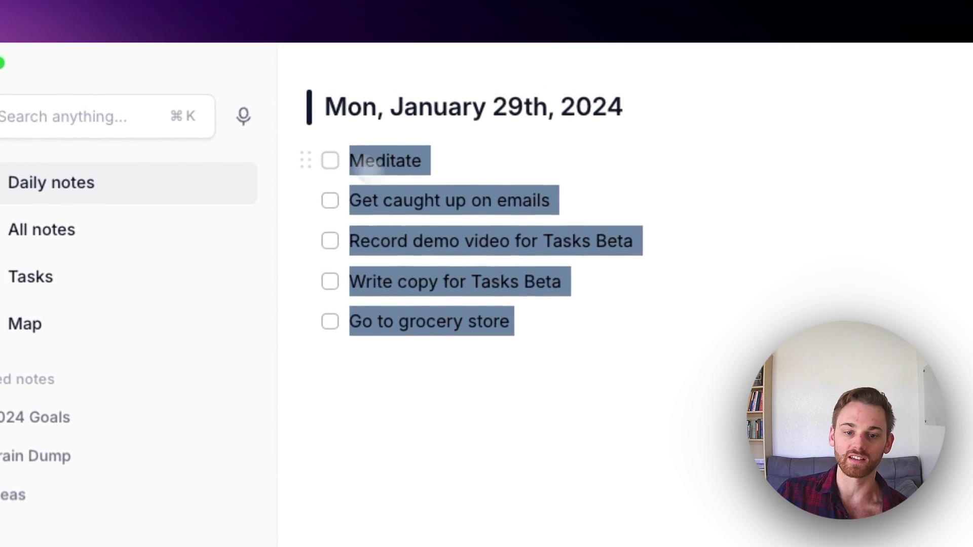
click(430, 253)
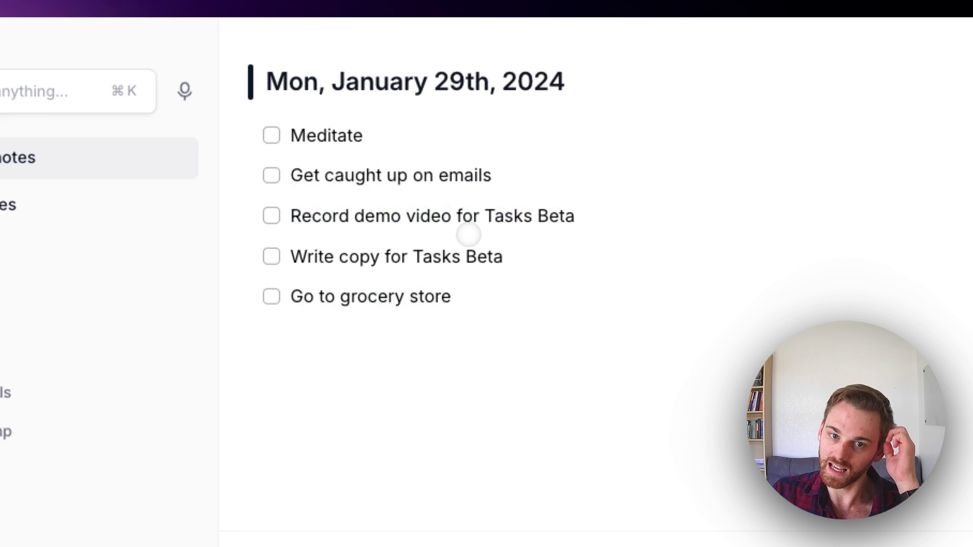
click(402, 143)
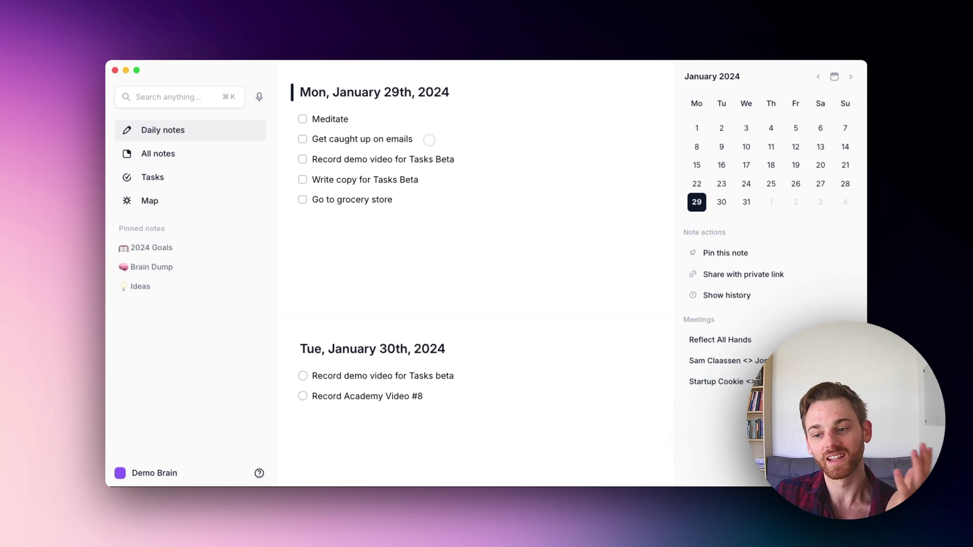
click(487, 164)
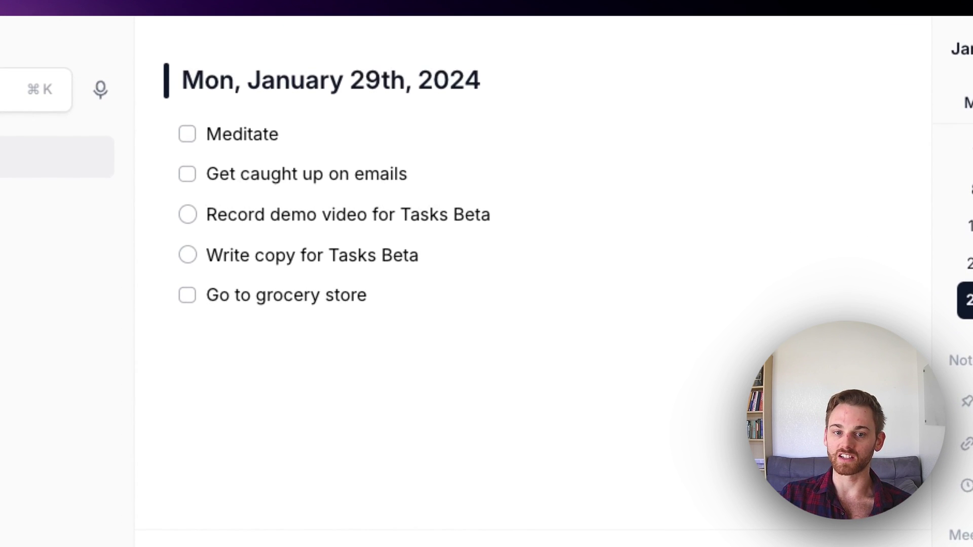
click(433, 298)
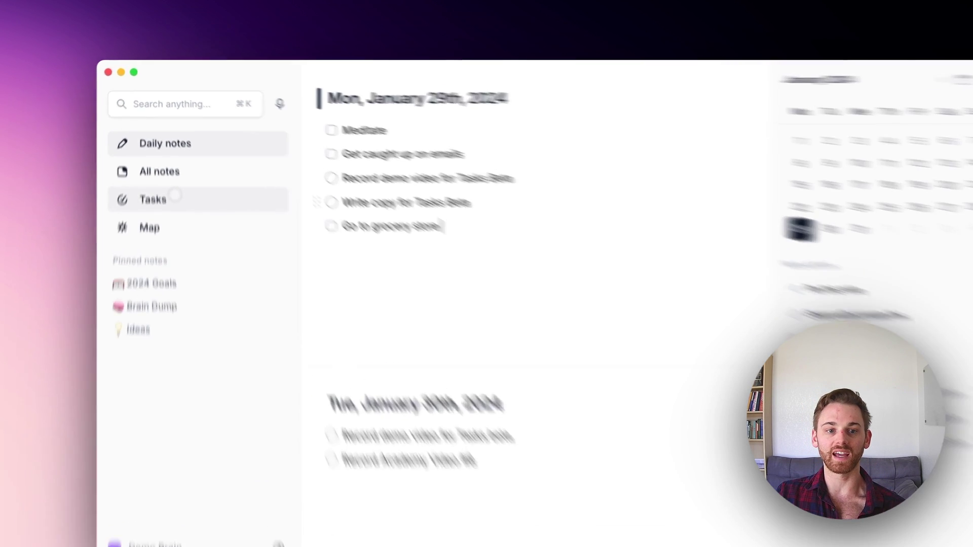
click(174, 196)
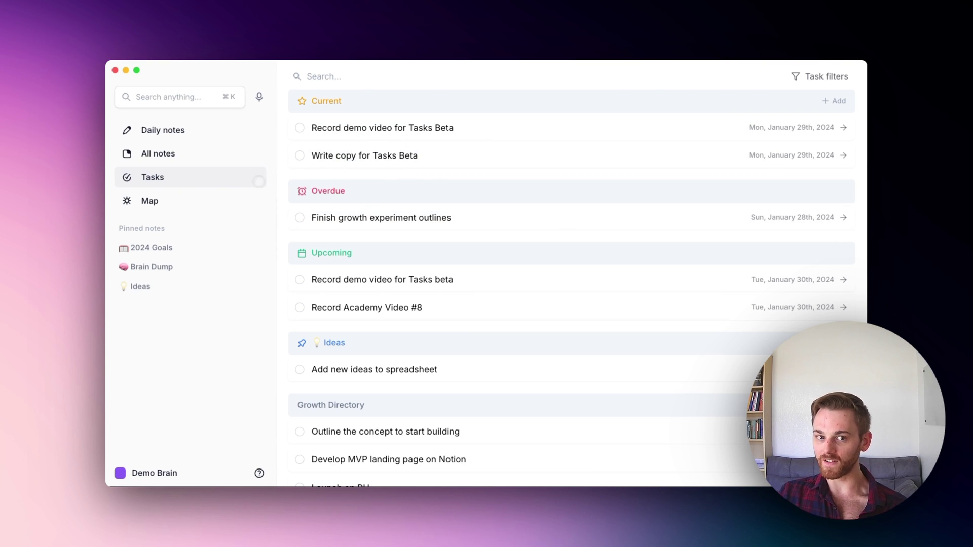
- Switch from the Tasks page back to Daily notes, showing the January 29th note
click(152, 130)
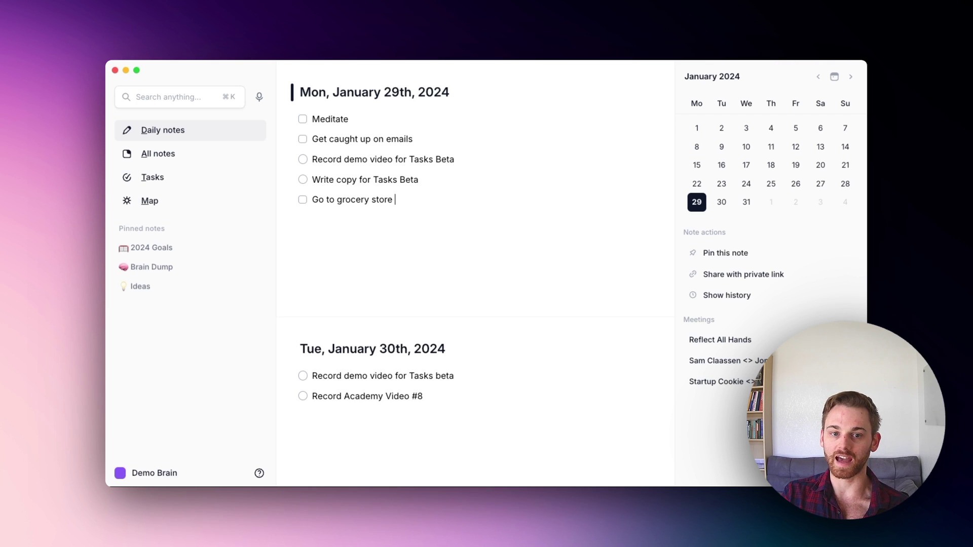
- Check off 'Go to grocery store' with Cmd+Enter
key(super+Return)
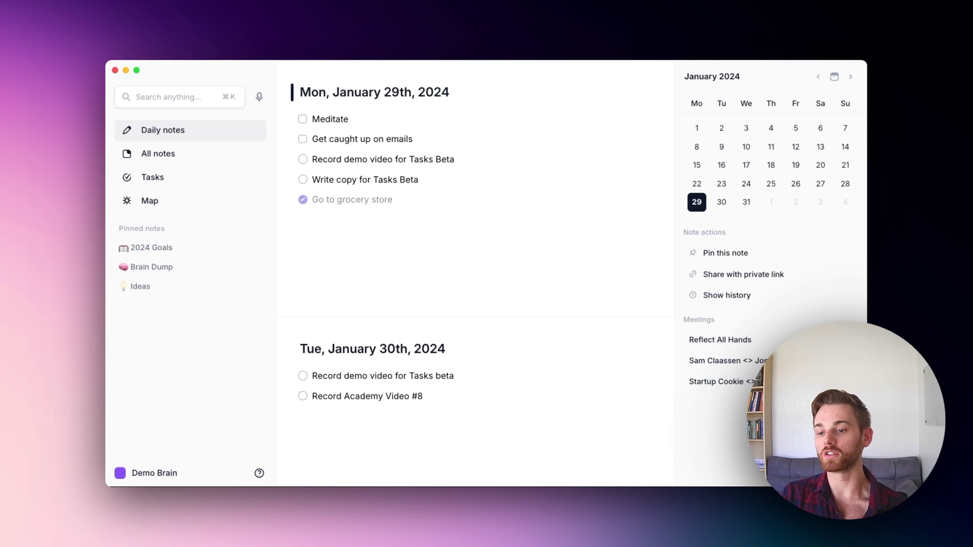